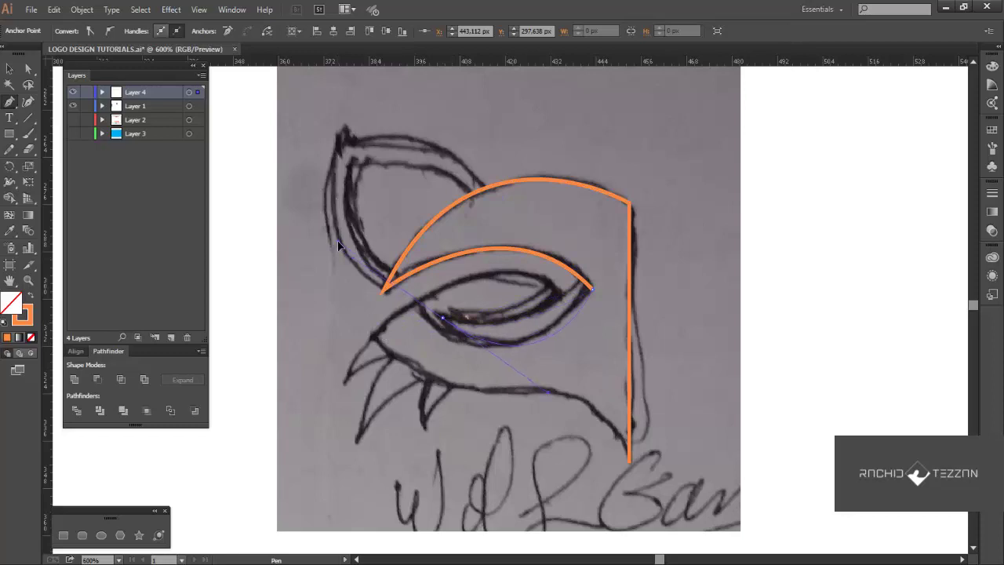
Continue the orange head path with a corner at the eye's inner end and a curve along the eye's lower edge to its right tip.
click(444, 319)
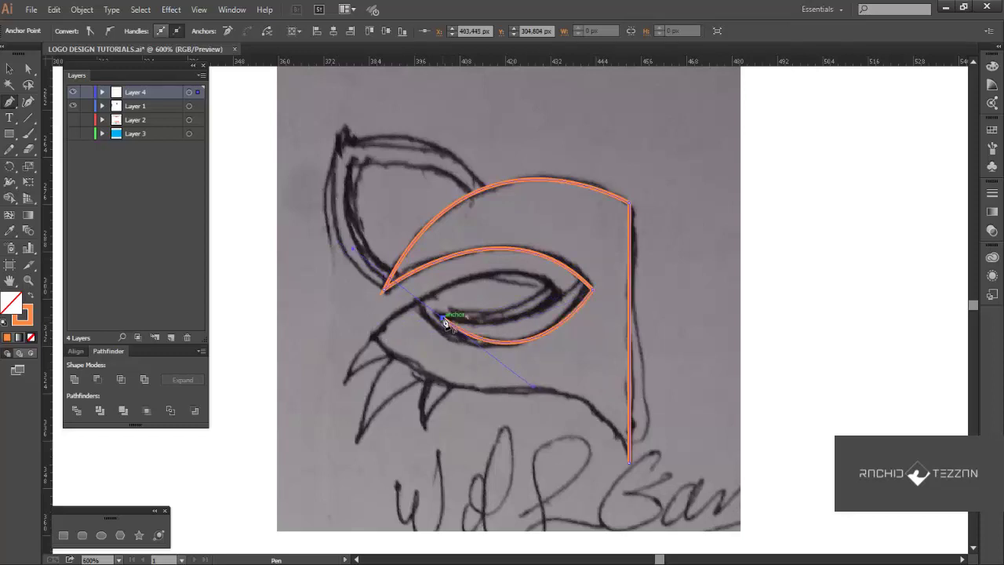
drag(557, 289, 574, 244)
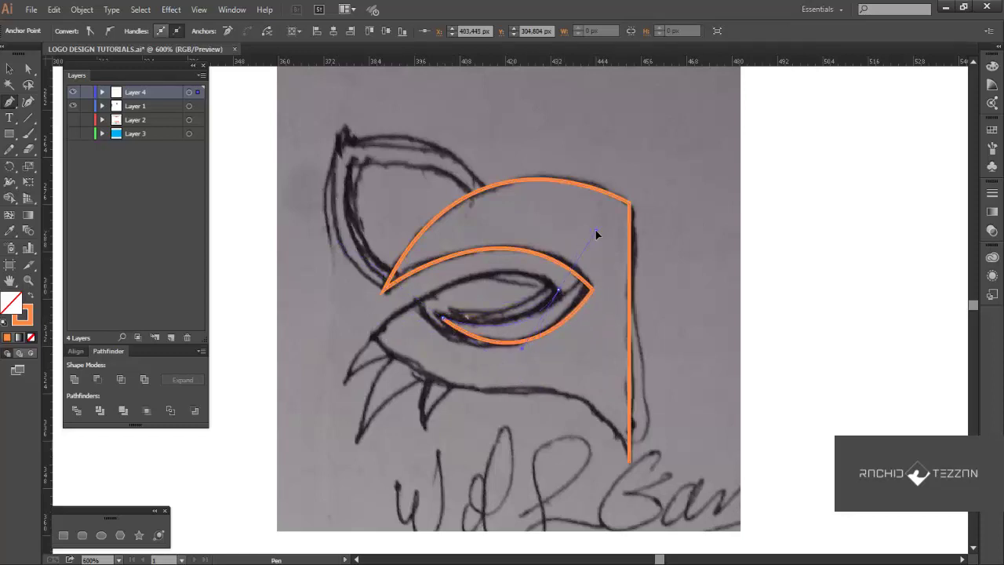
drag(584, 290, 238, 474)
click(344, 304)
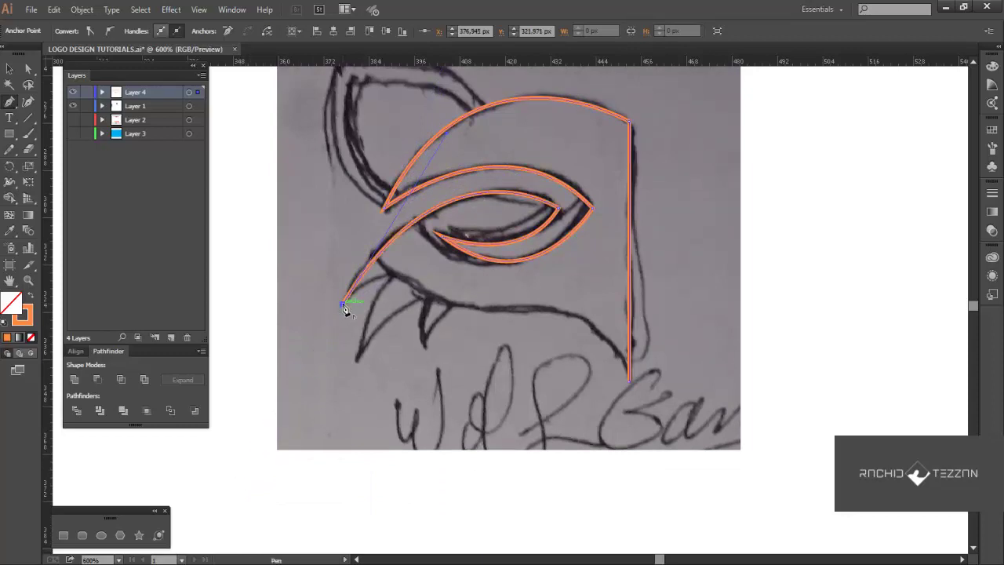
key(ctrl+z)
key(ctrl+z)
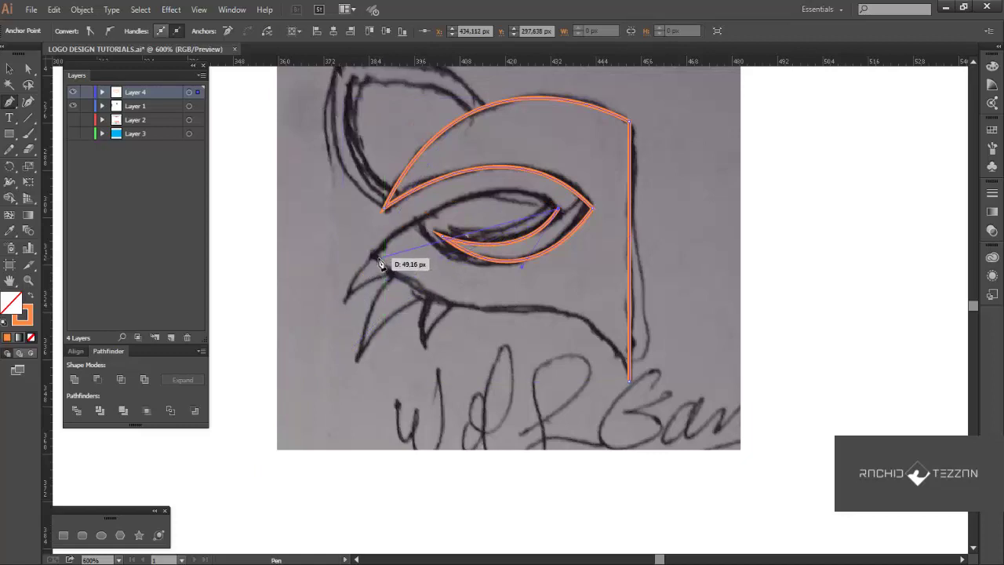
Trace the upper eye curve to the snout tip and the jaw line, closing the head path at the foot of the vertical edge.
drag(374, 256, 280, 374)
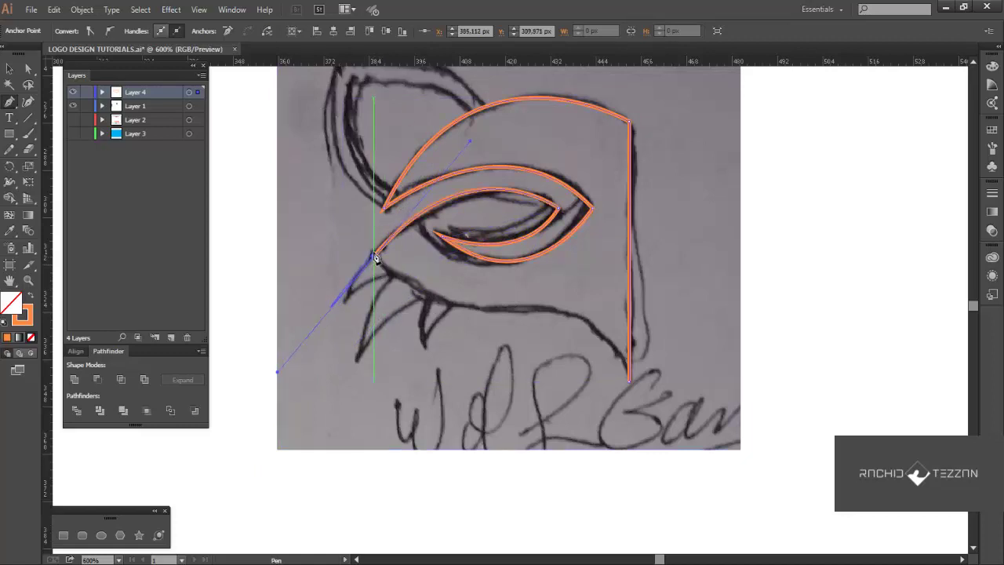
drag(509, 320, 601, 293)
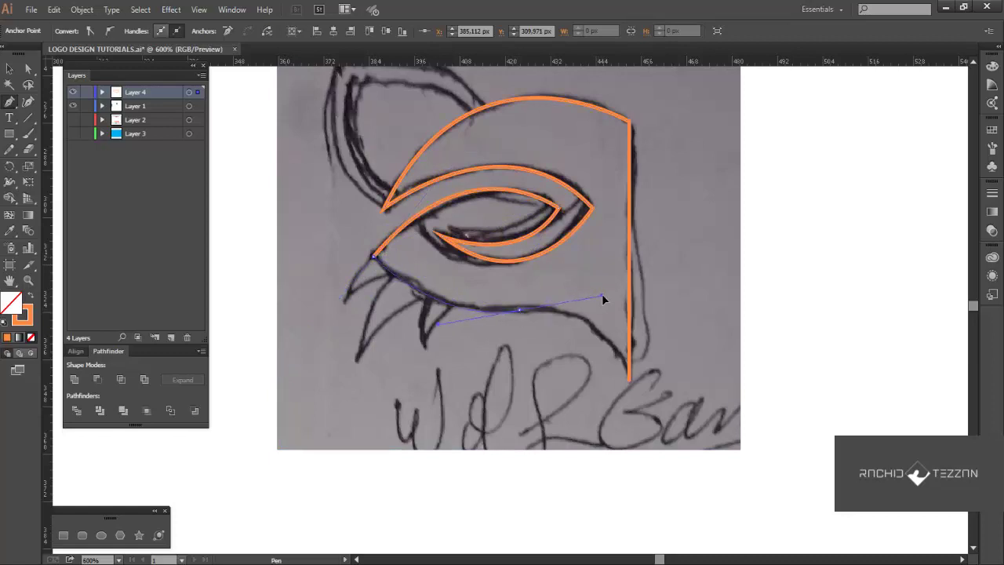
click(631, 381)
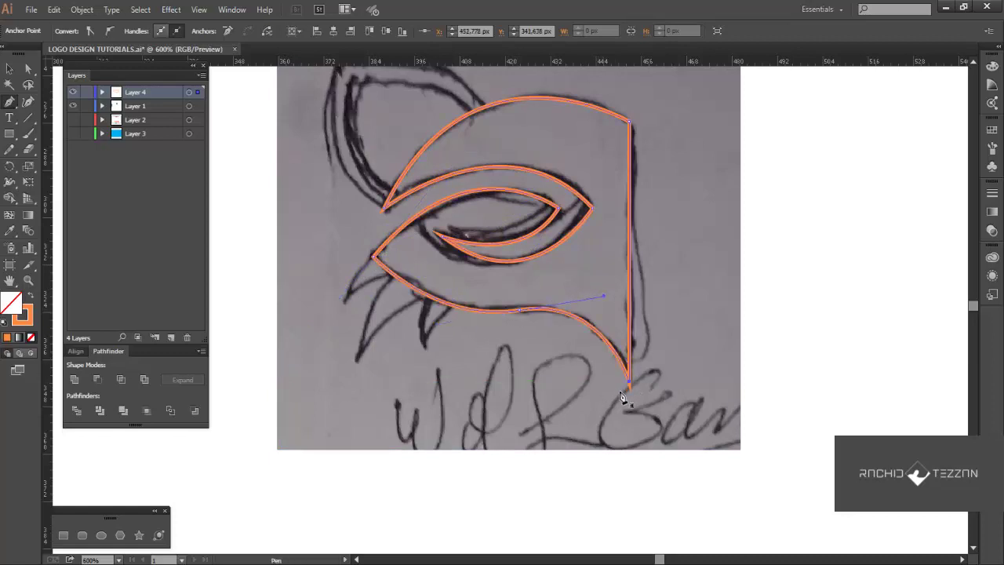
scroll(709, 265, up, 1)
ctrl+click(516, 323)
Trace the outer ear with the Pen tool as a closed shape, including the pointed tuft at its tip.
scroll(493, 228, up, 2)
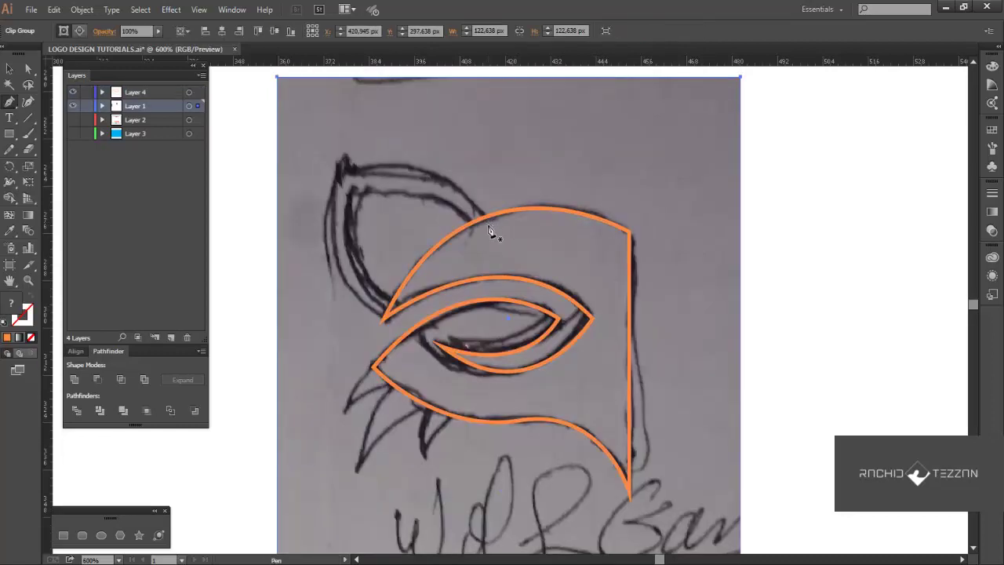
click(489, 224)
drag(350, 177, 280, 208)
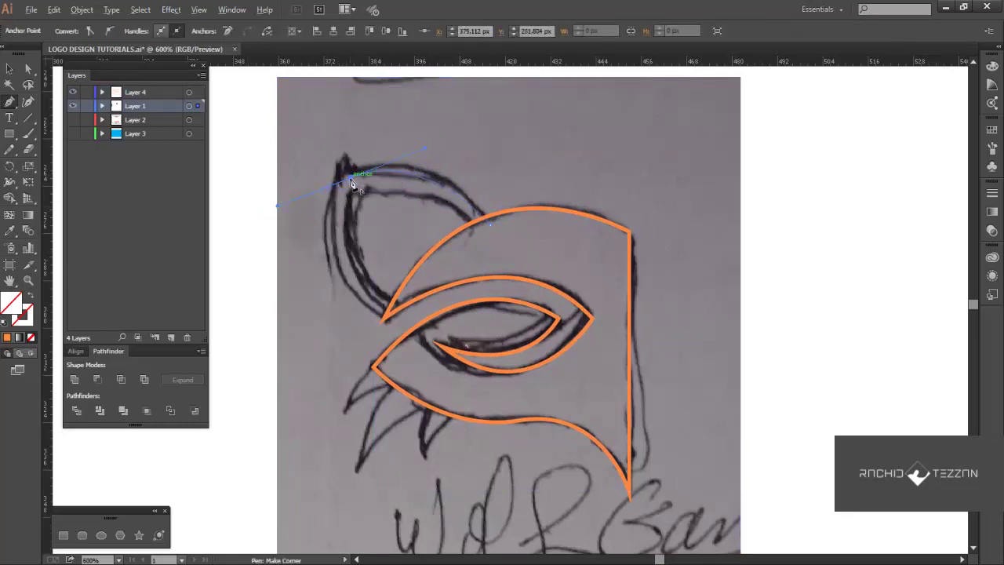
mouse_move(351, 178)
mouse_down()
mouse_move(356, 134)
mouse_move(344, 193)
mouse_up()
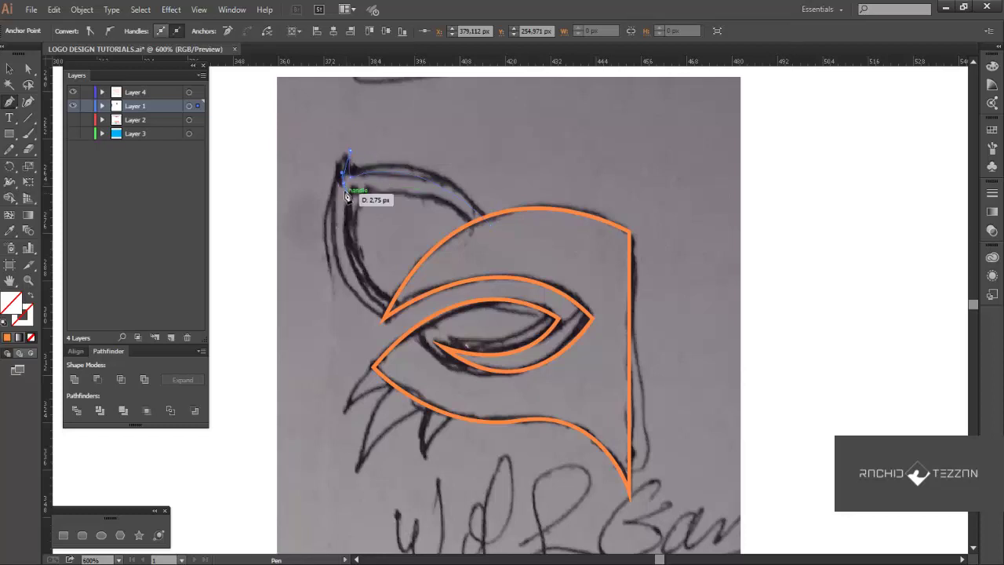
drag(343, 181, 496, 236)
scroll(524, 337, down, 2)
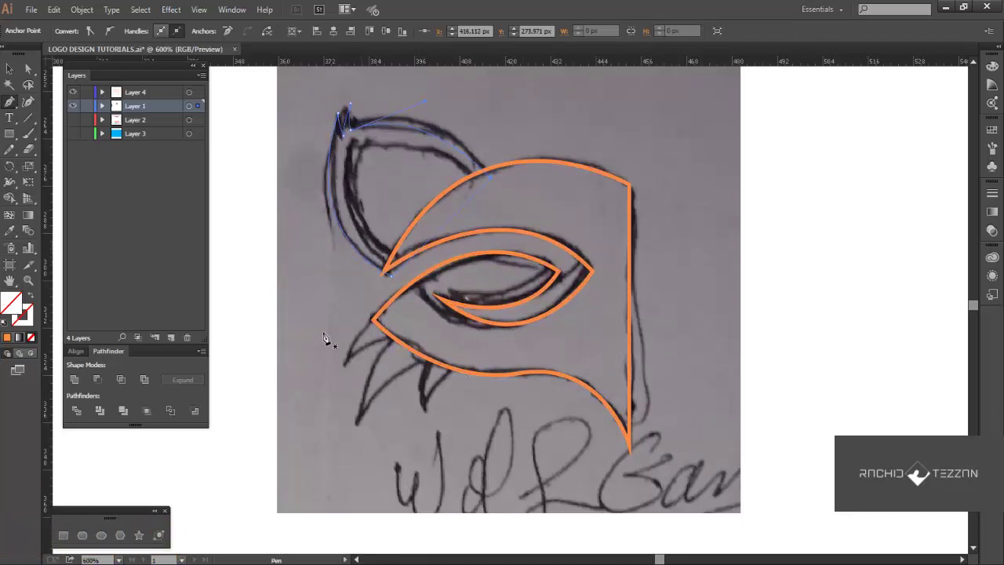
Give the outer ear shape no fill and a blue stroke, #0D00BF, and deselect it.
click(4, 322)
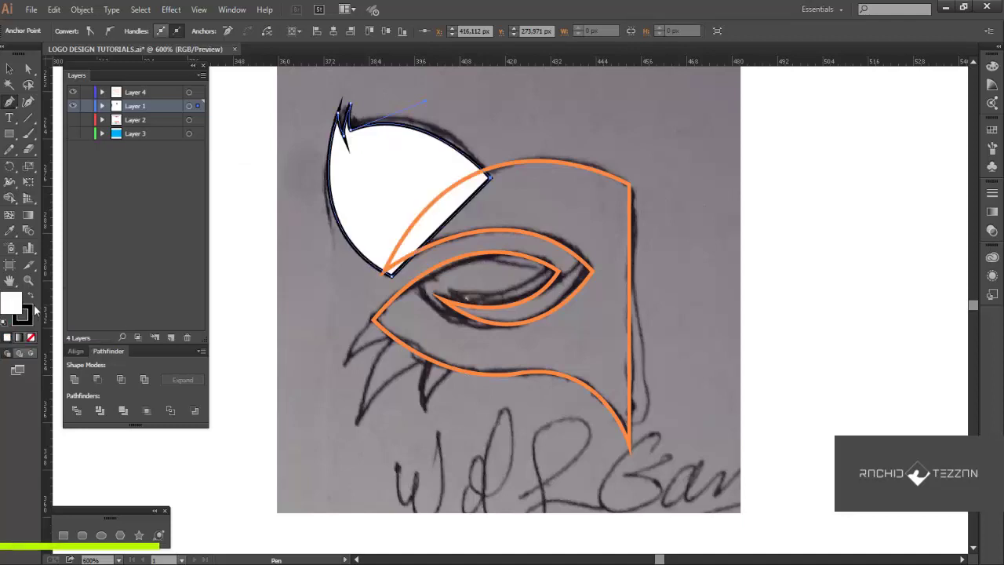
click(30, 337)
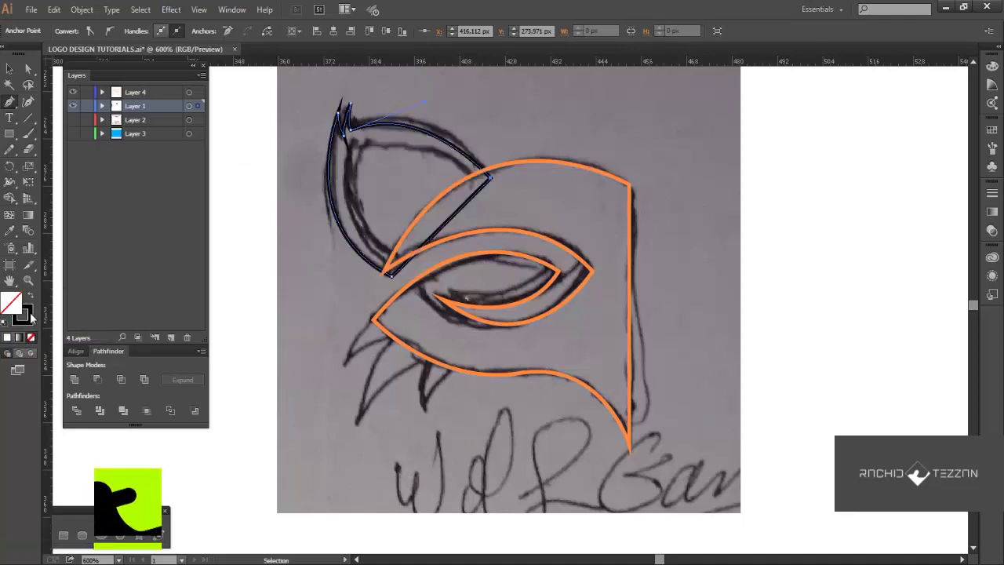
click(29, 318)
click(925, 89)
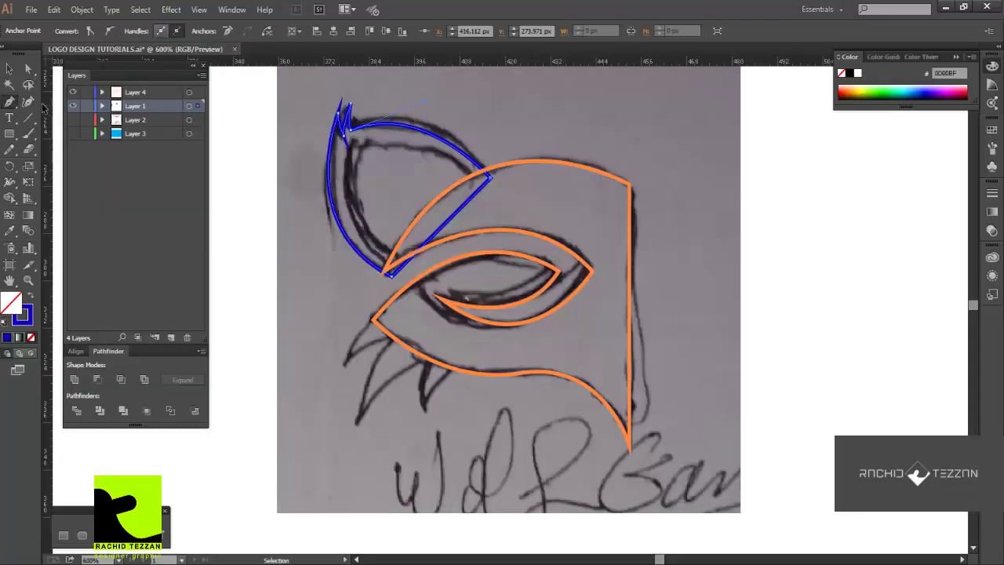
scroll(455, 262, up, 3)
ctrl+click(539, 202)
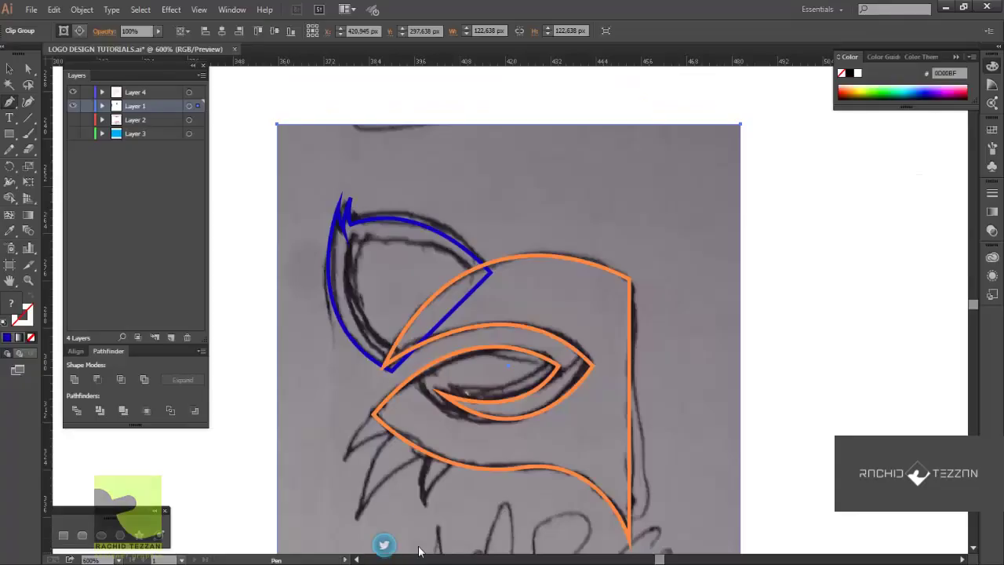
Set the stroke colour to olive green, #4E6A00, keeping no fill.
scroll(414, 325, down, 2)
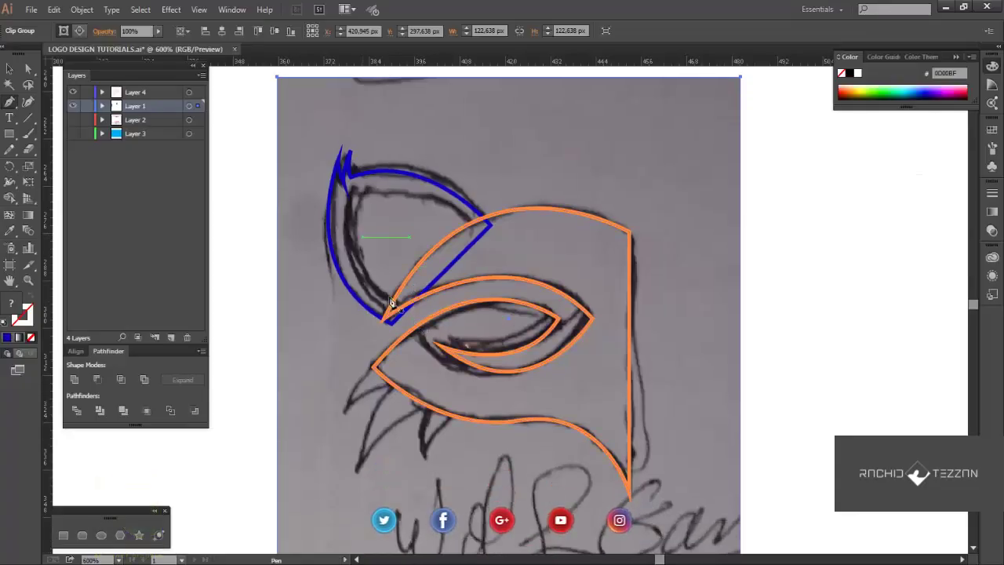
scroll(392, 201, up, 2)
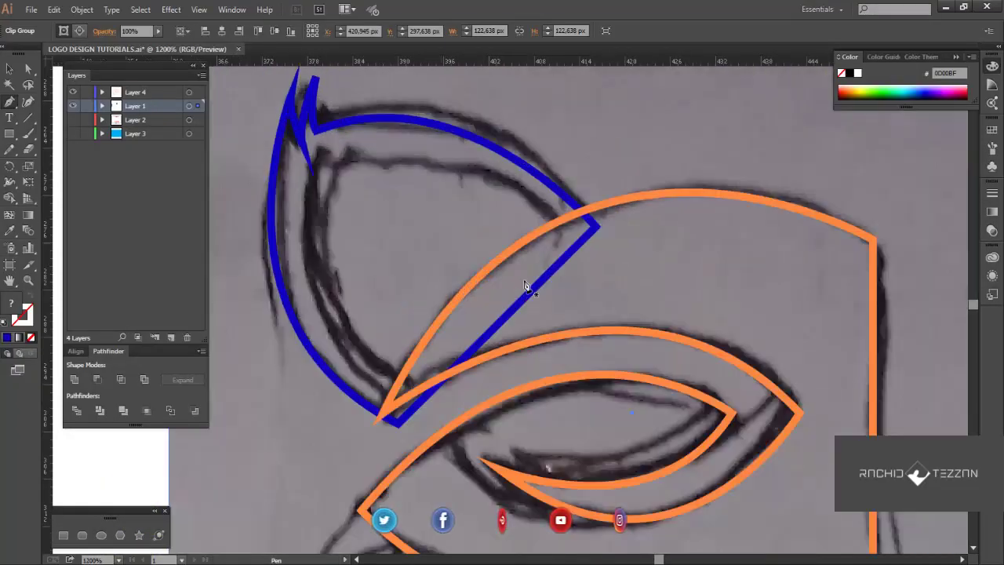
click(868, 95)
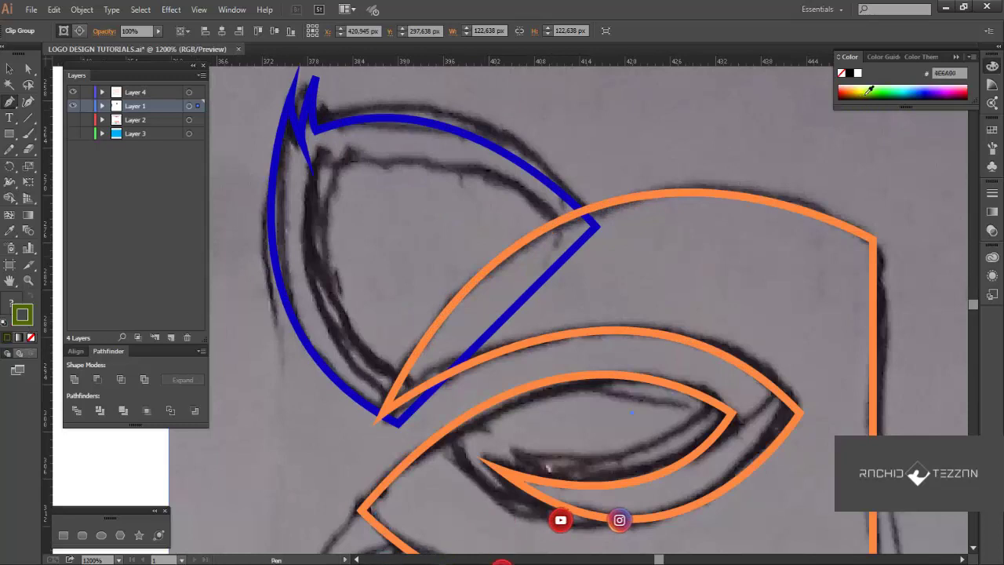
click(11, 302)
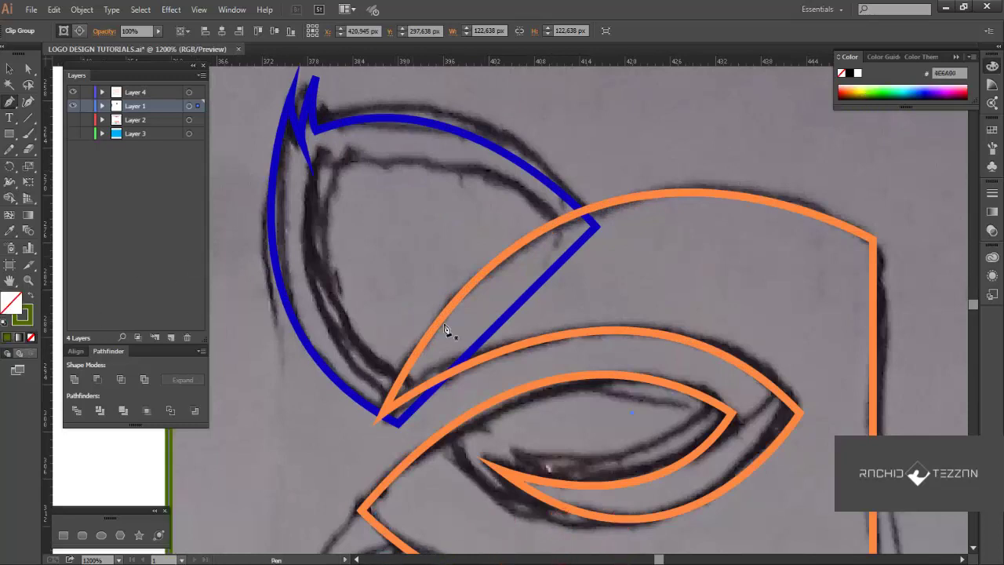
Trace the inner ear contour as a closed curved path inside the blue ear shape and deselect it.
click(561, 238)
click(333, 171)
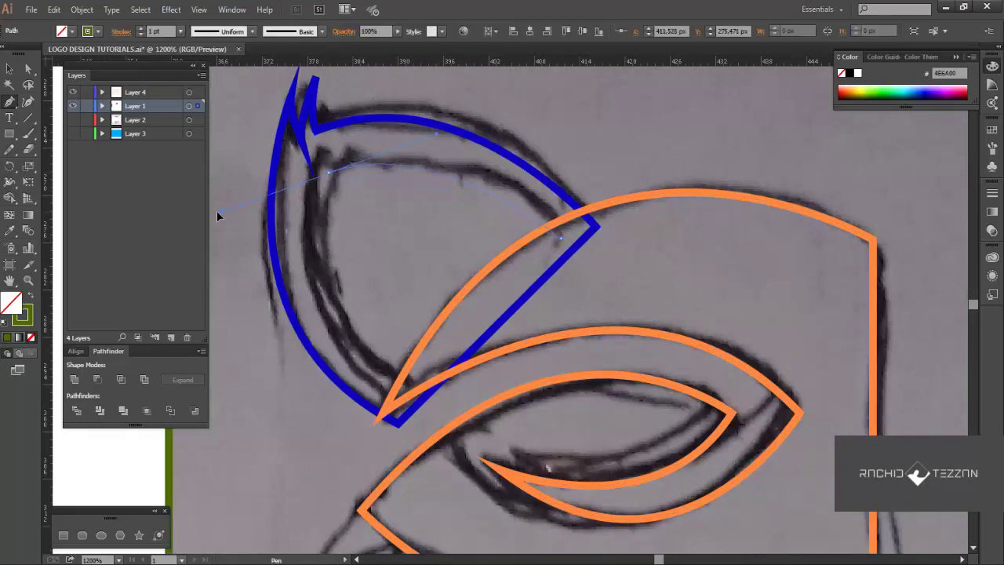
drag(330, 171, 406, 400)
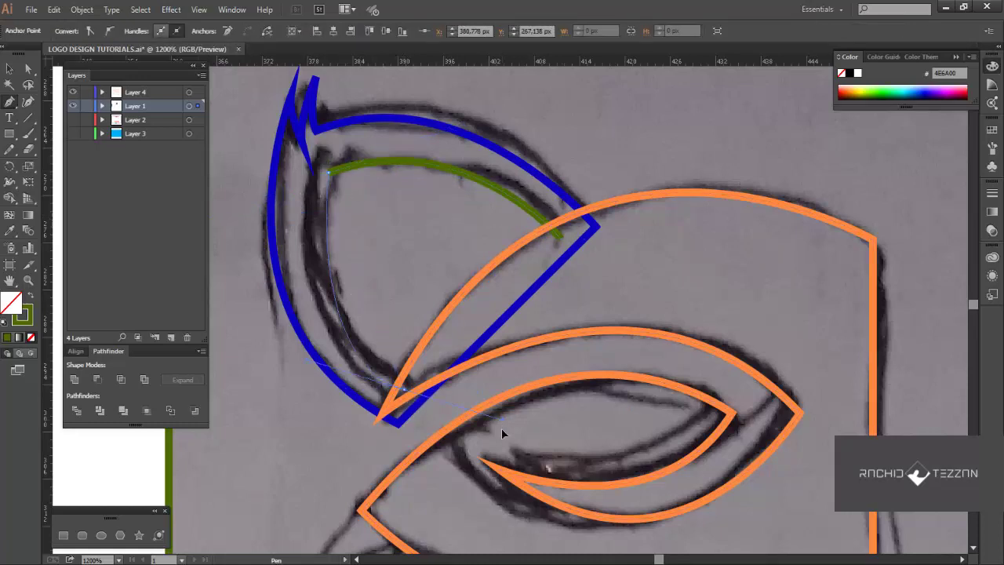
click(404, 391)
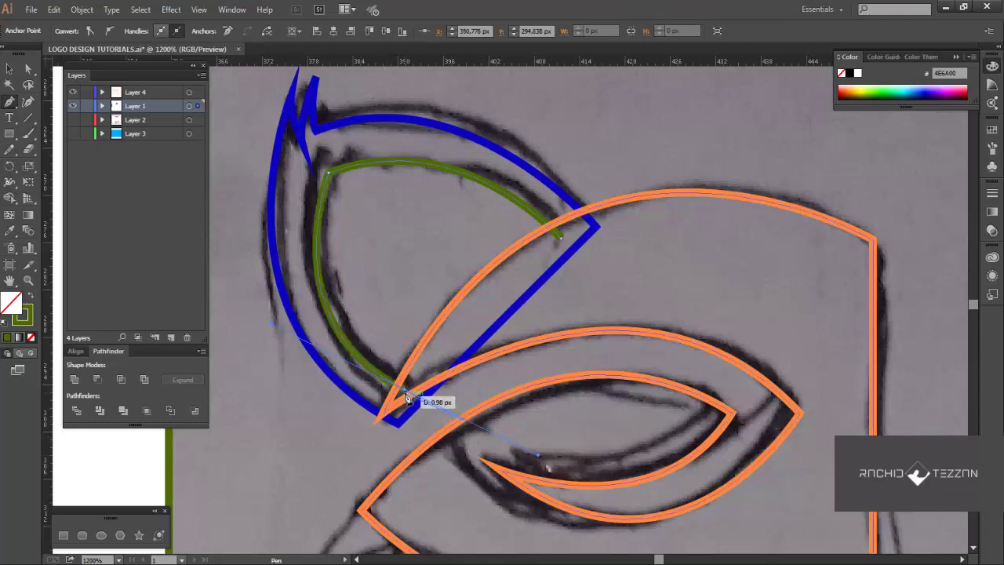
click(406, 394)
scroll(567, 340, down, 5)
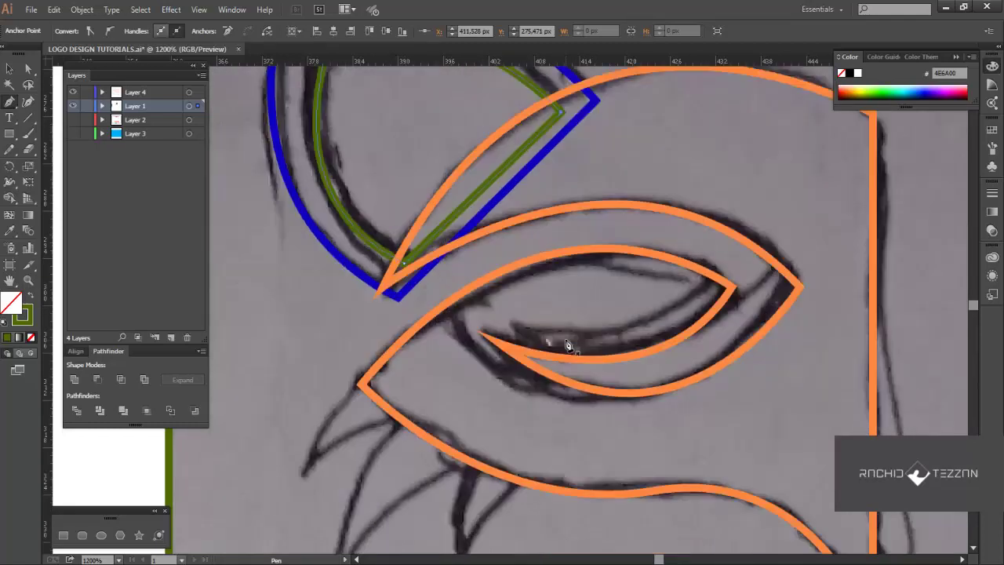
key(ctrl+shift+a)
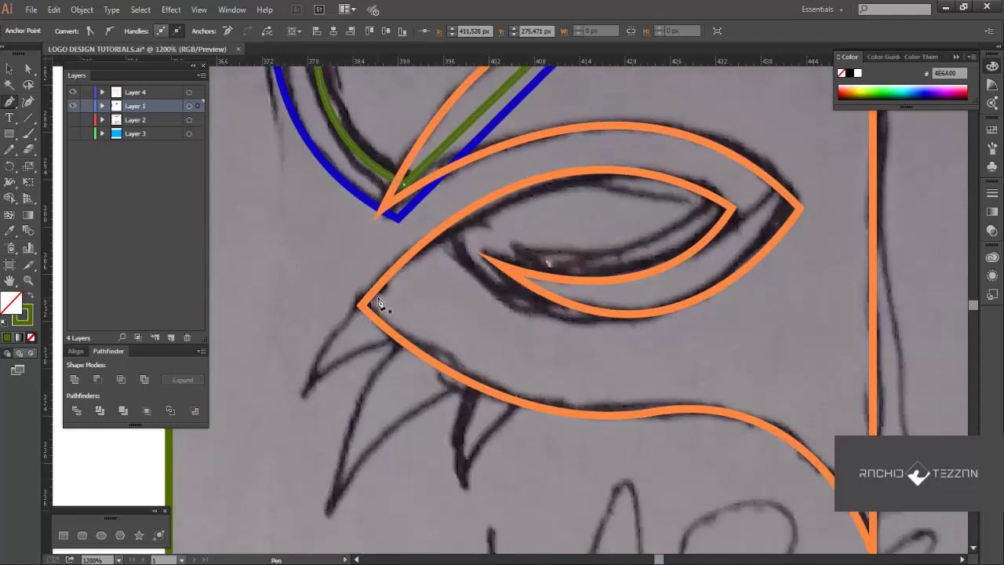
Trace the first curved spike below the snout tip as a closed path overlapping the head outline.
click(377, 297)
click(302, 402)
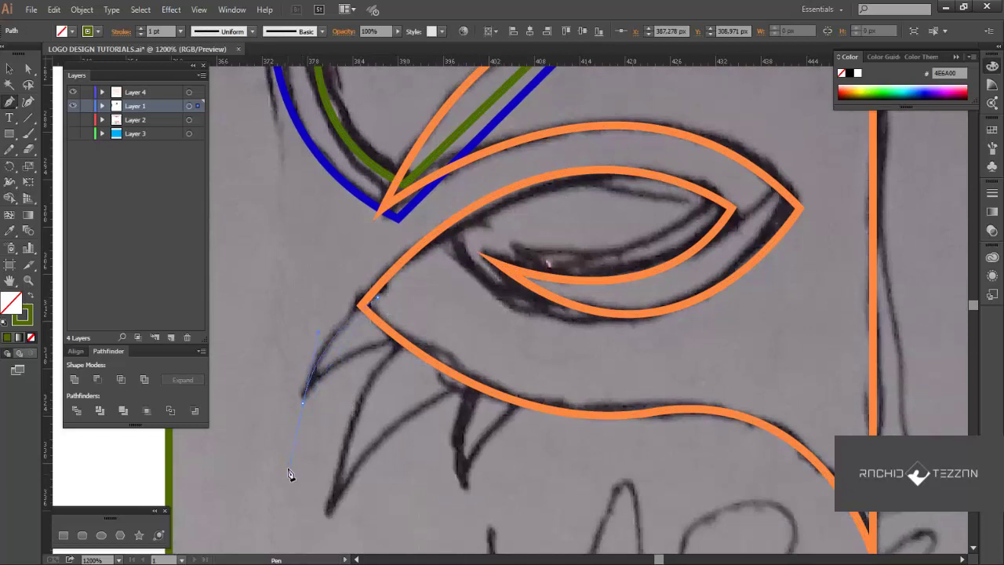
drag(287, 469, 287, 474)
alt+click(303, 404)
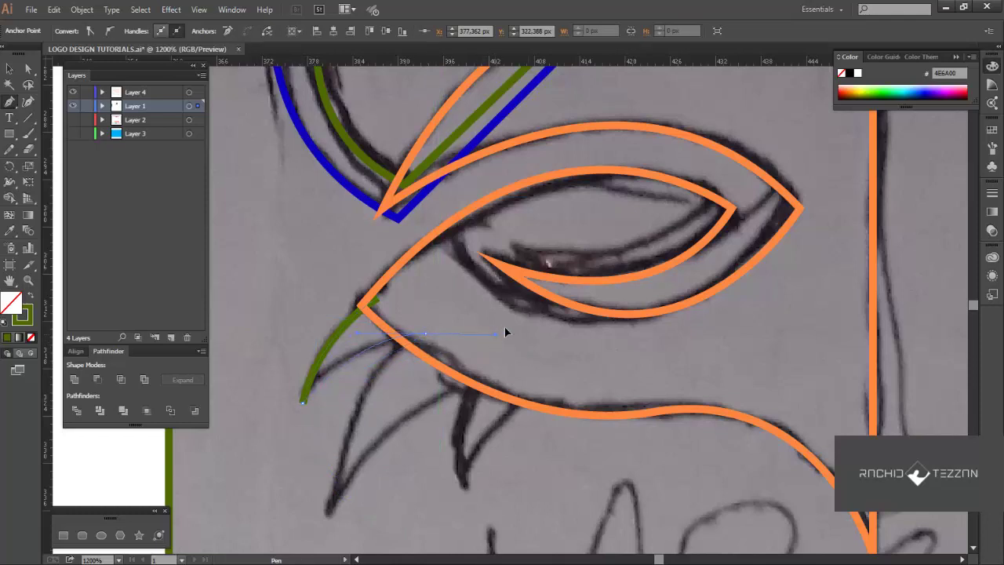
drag(422, 333, 377, 296)
click(423, 333)
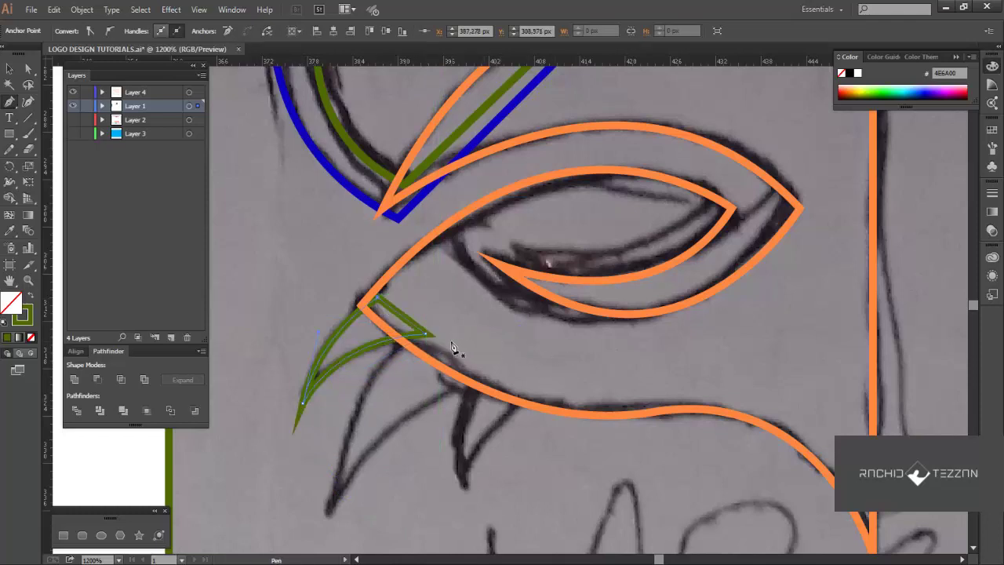
Trace the second, longest spike below the jaw line as a closed curved path overlapping the head outline.
click(408, 330)
click(328, 516)
scroll(314, 517, down, 3)
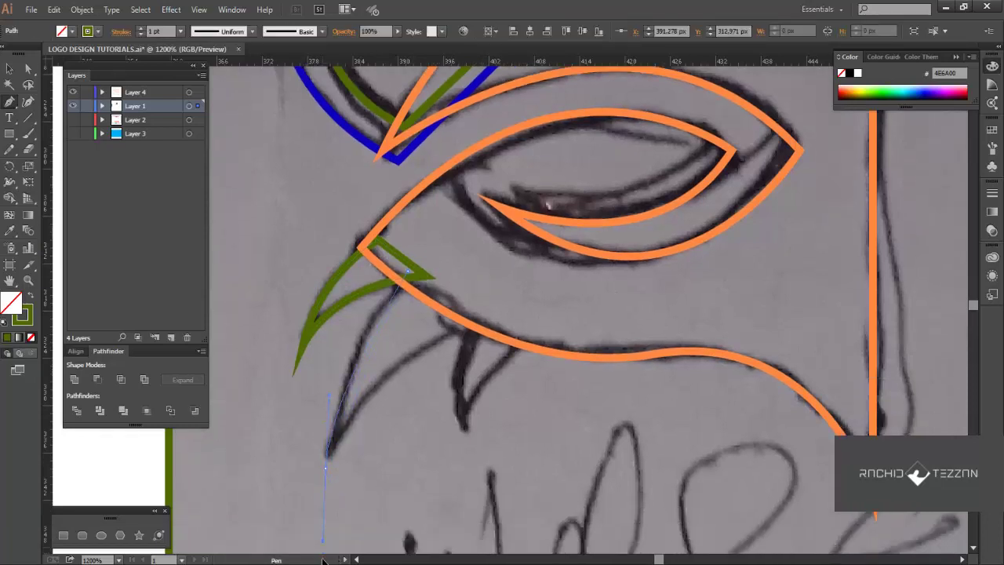
drag(310, 503, 320, 542)
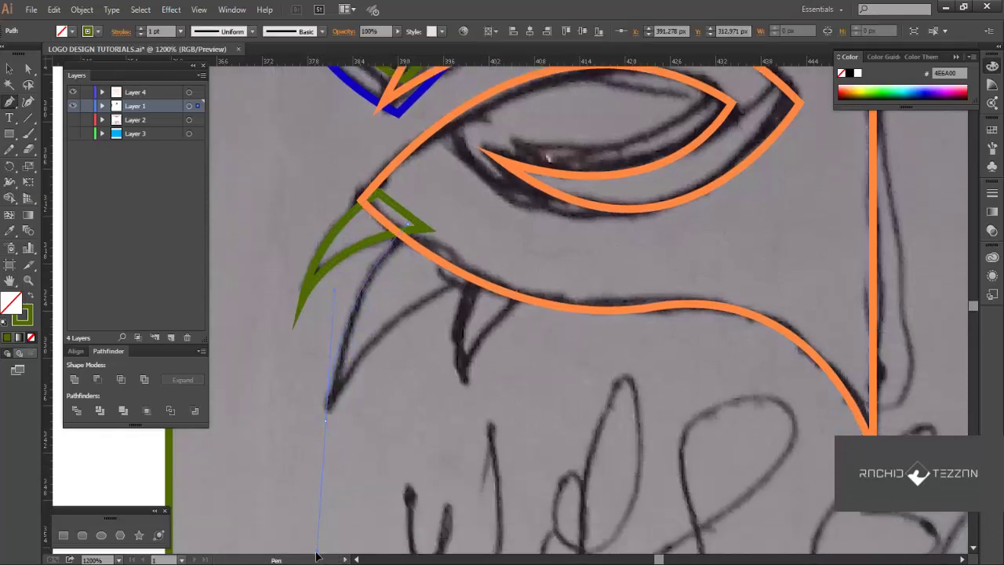
scroll(317, 556, down, 1)
click(328, 374)
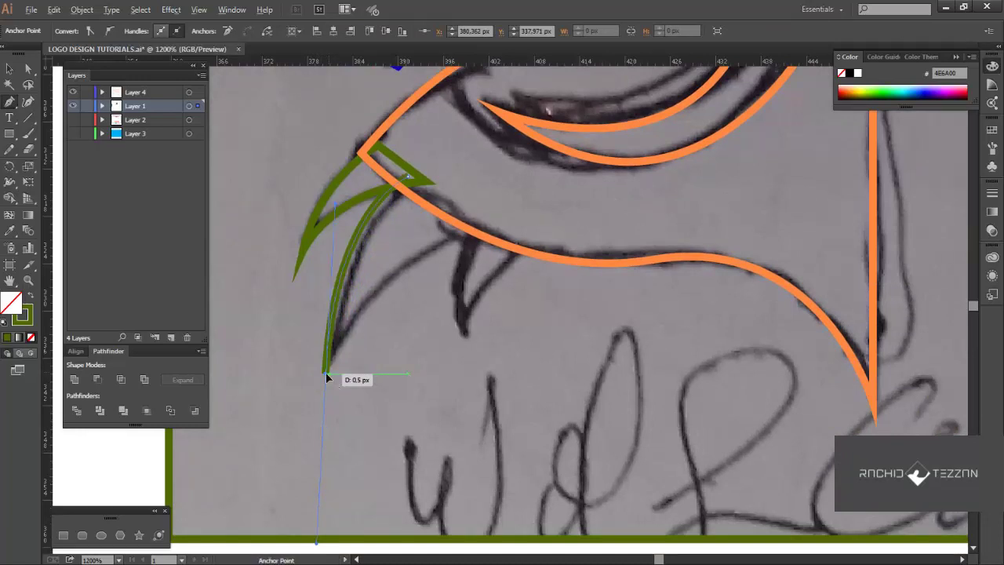
drag(453, 232, 489, 216)
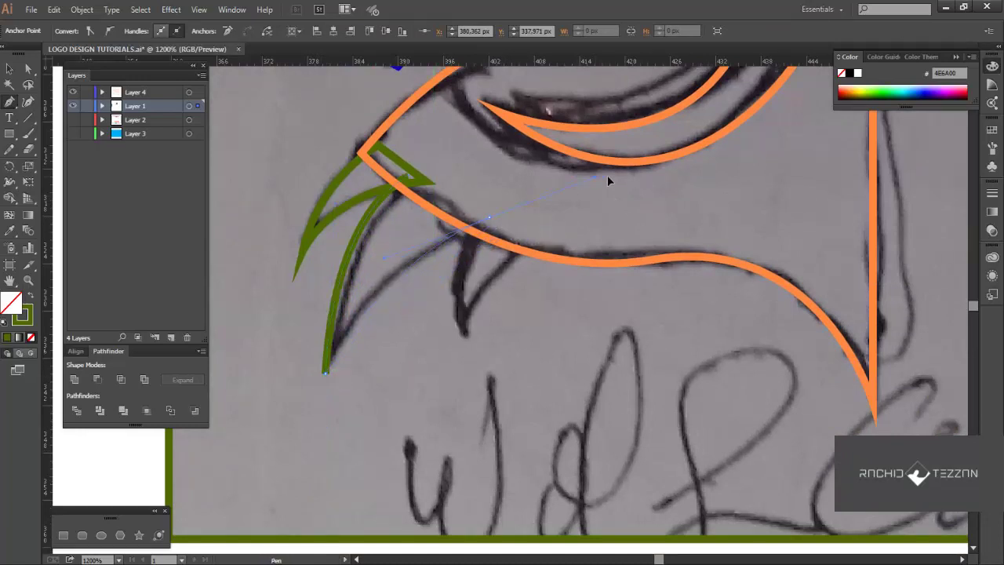
drag(608, 177, 616, 175)
click(489, 218)
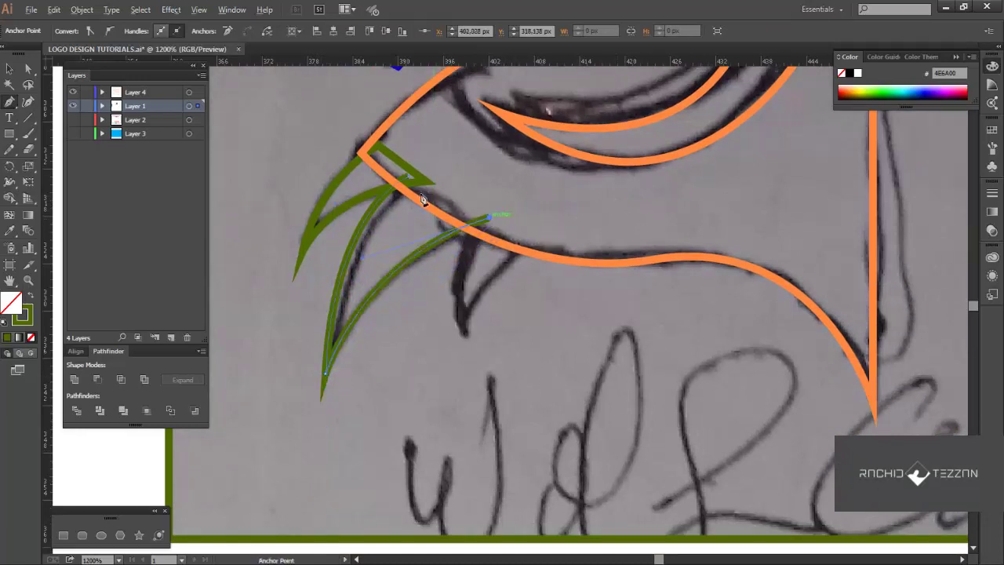
click(401, 174)
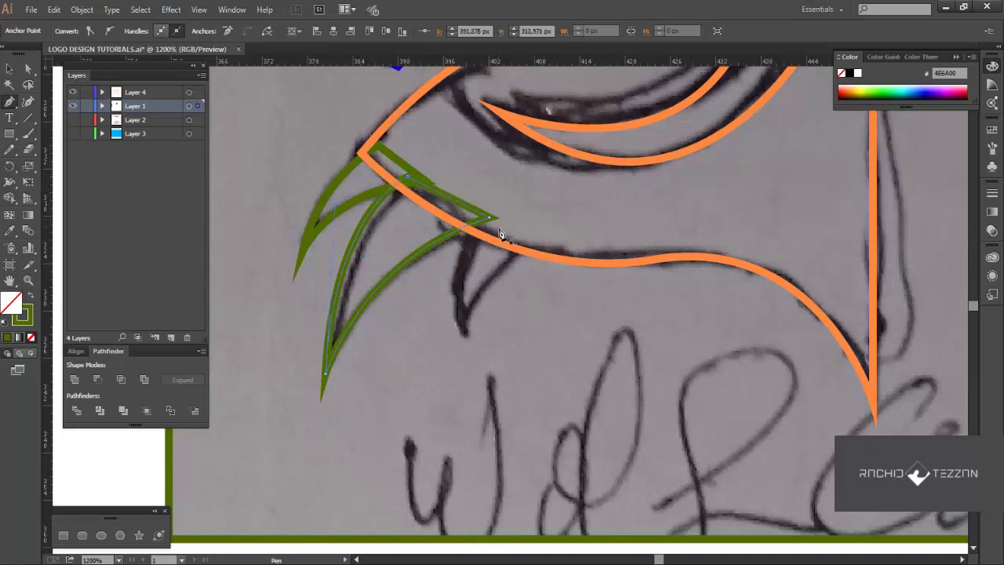
Trace the third, shortest spike below the jaw line as a closed curved path overlapping the head outline.
click(530, 244)
drag(465, 349, 471, 396)
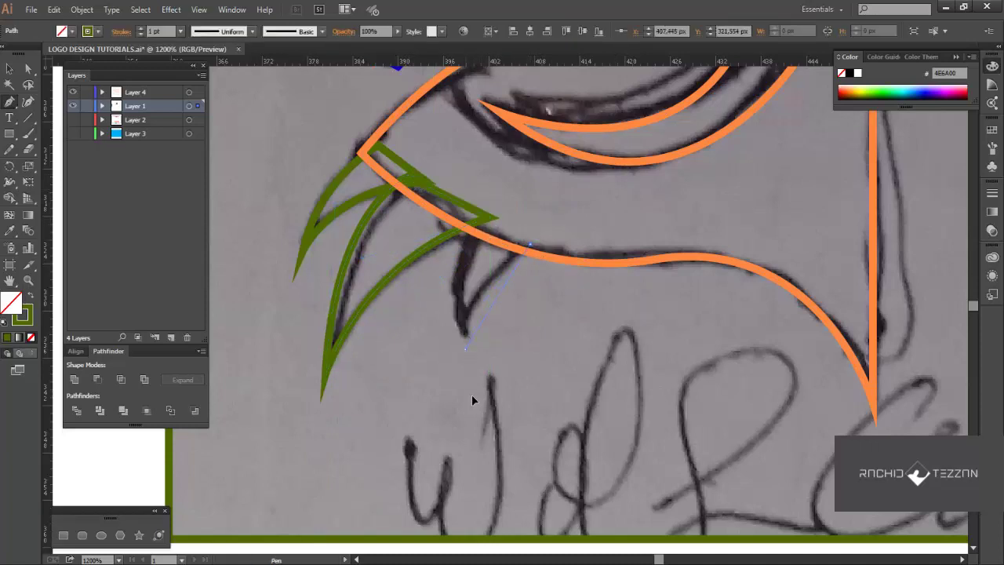
drag(454, 444, 453, 440)
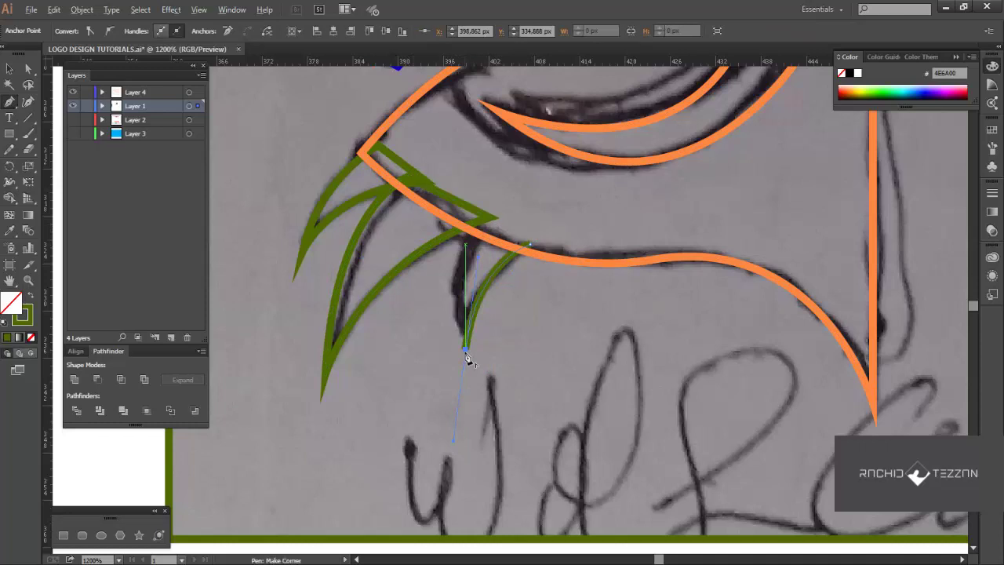
drag(497, 205, 565, 172)
click(498, 207)
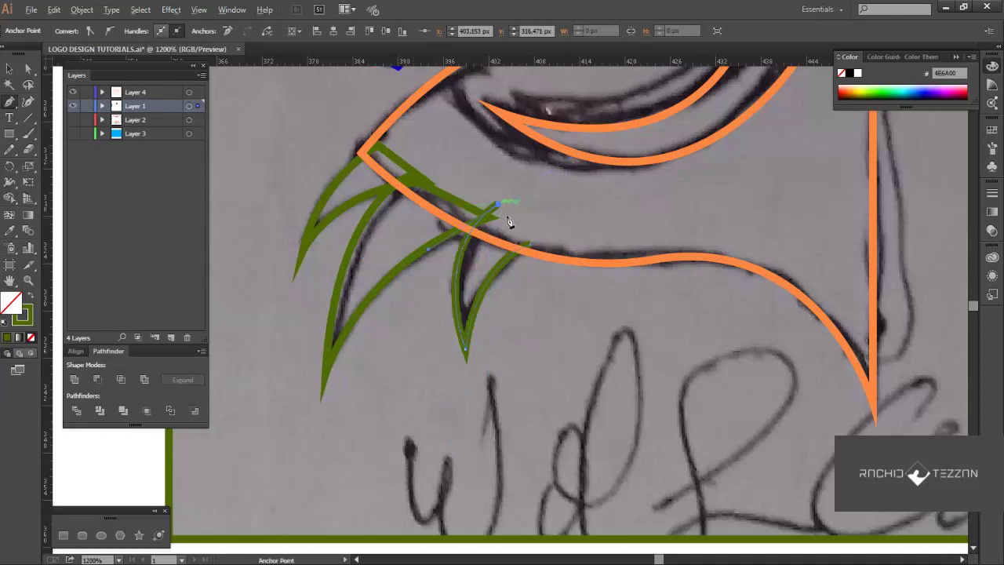
click(530, 245)
scroll(504, 435, down, 2)
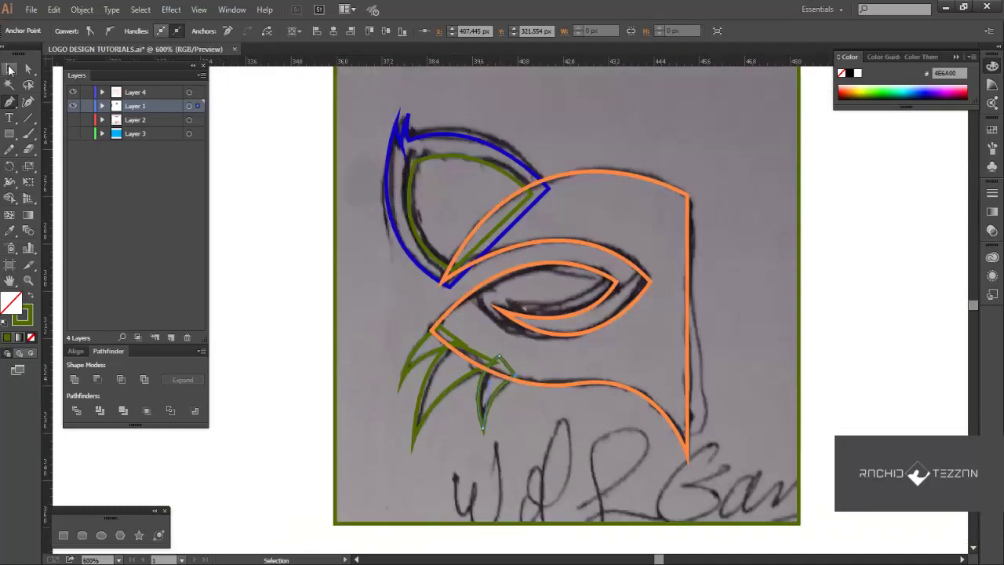
Lock the scanned sketch's clip group in Layer 1 so the sketch image cannot be selected.
click(9, 70)
mouse_move(301, 143)
mouse_down()
mouse_move(301, 128)
mouse_move(549, 299)
mouse_move(728, 470)
mouse_up()
click(277, 330)
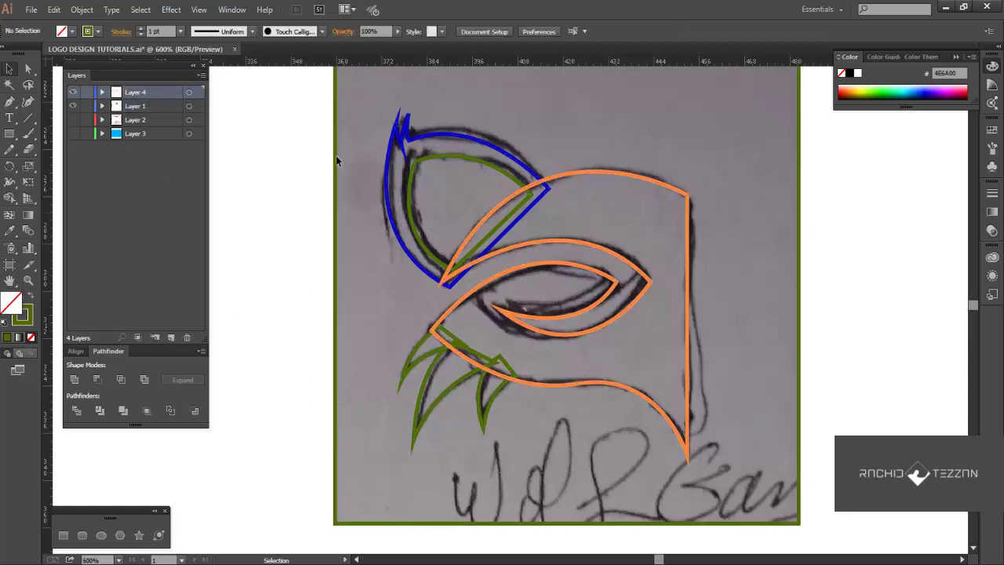
click(694, 139)
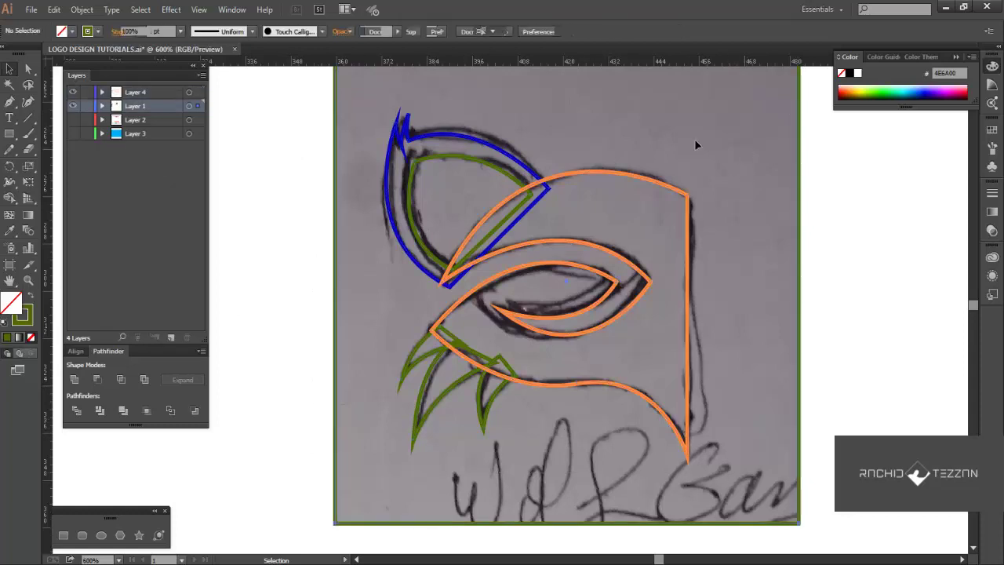
click(102, 106)
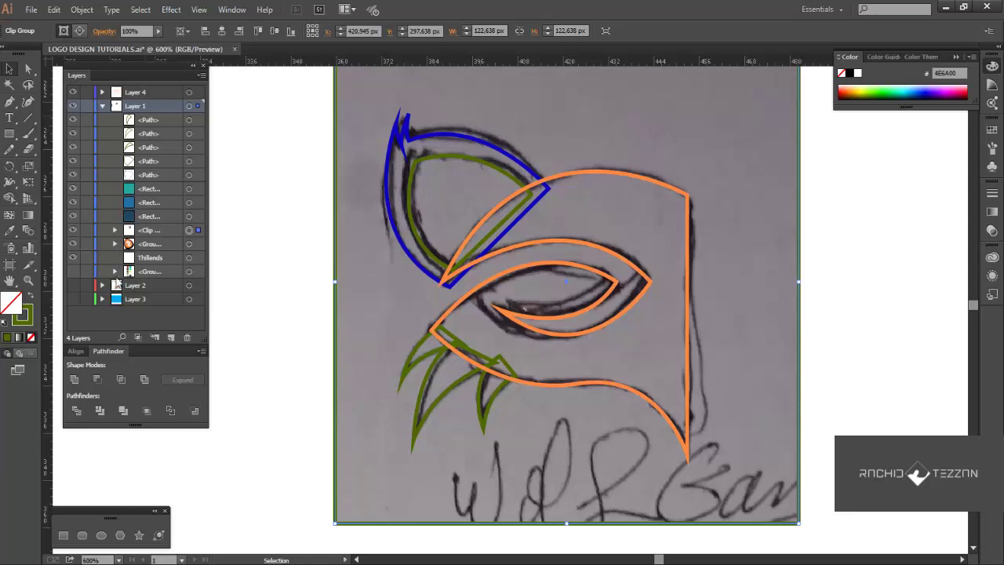
click(111, 233)
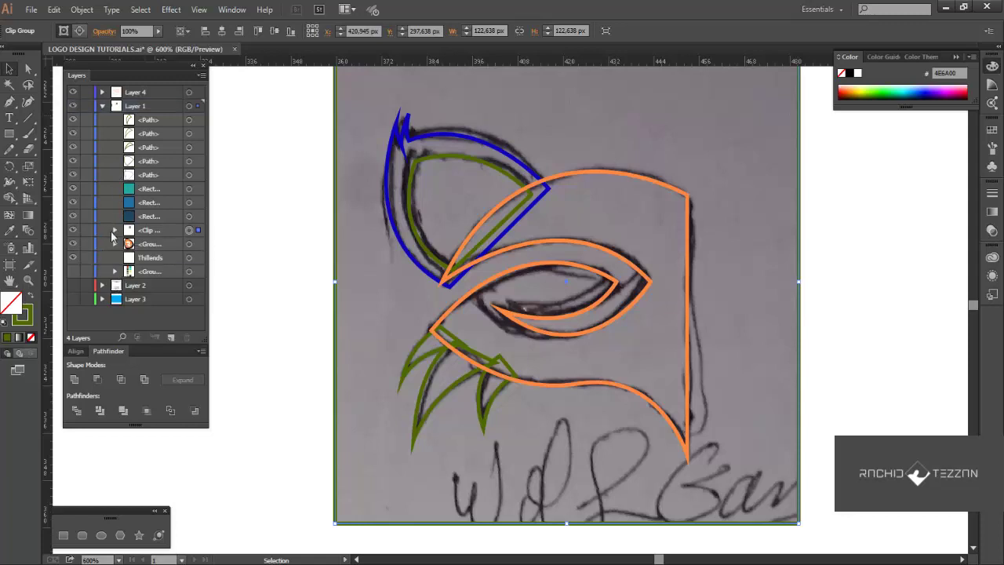
key(ctrl+shift+a)
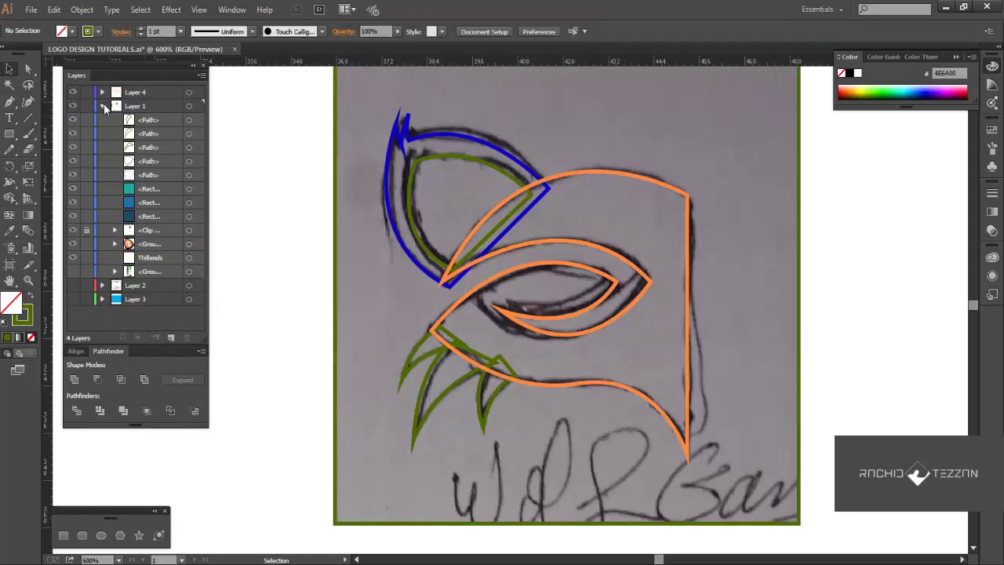
click(102, 106)
Select all traced wolf head paths and give them an olive green fill, #4E6A00, with no stroke.
scroll(734, 336, down, 2)
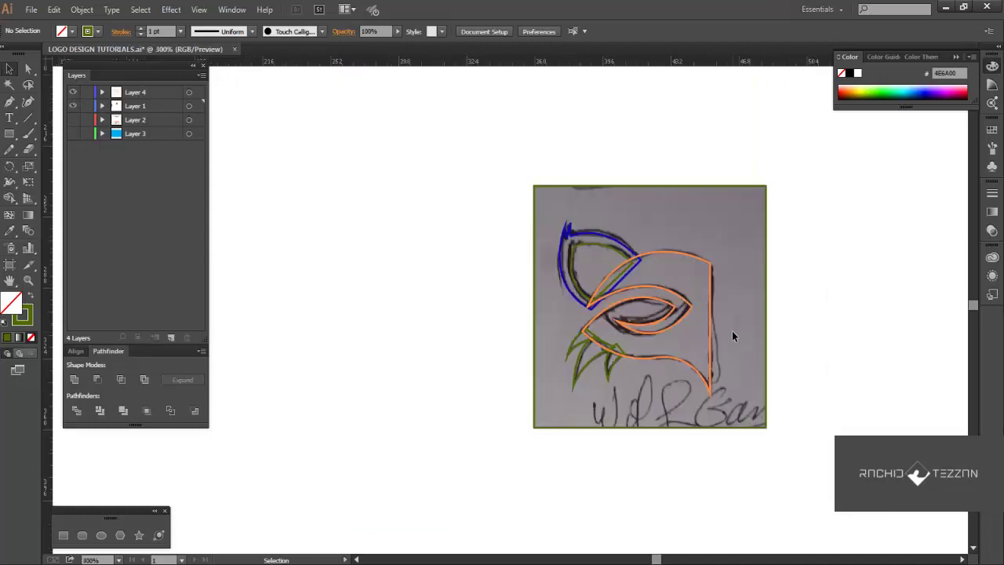
scroll(734, 335, up, 1)
drag(418, 188, 784, 429)
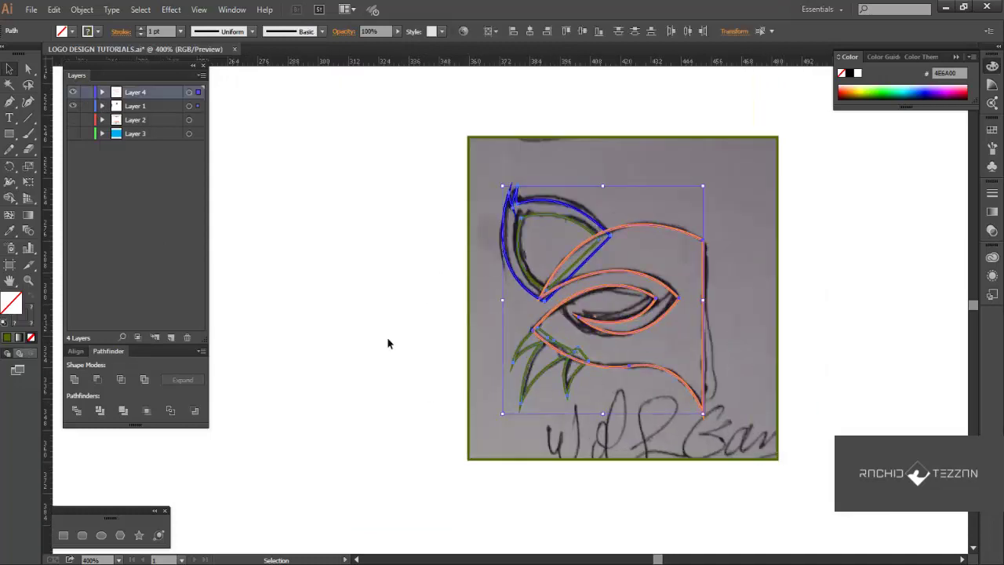
click(7, 338)
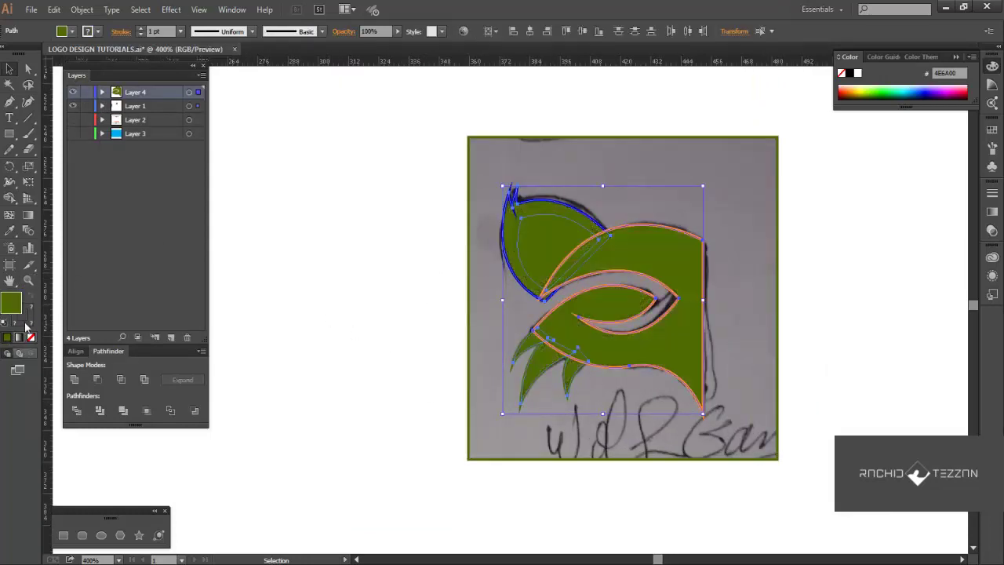
click(23, 314)
click(30, 338)
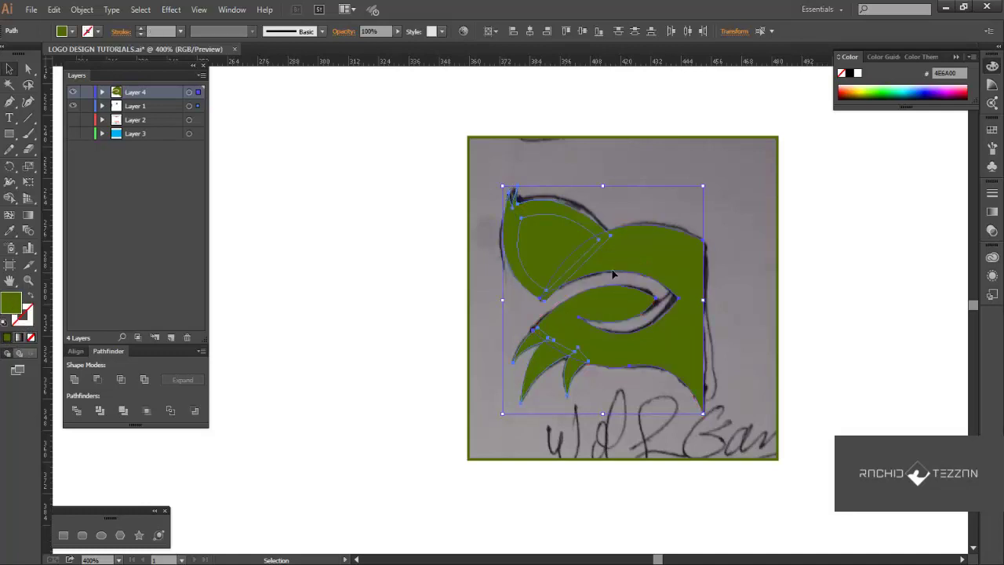
Colour the outer ear band light green, #79FF55, with the Shape Builder tool.
alt+scroll(512, 261, up, 2)
key(shift+m)
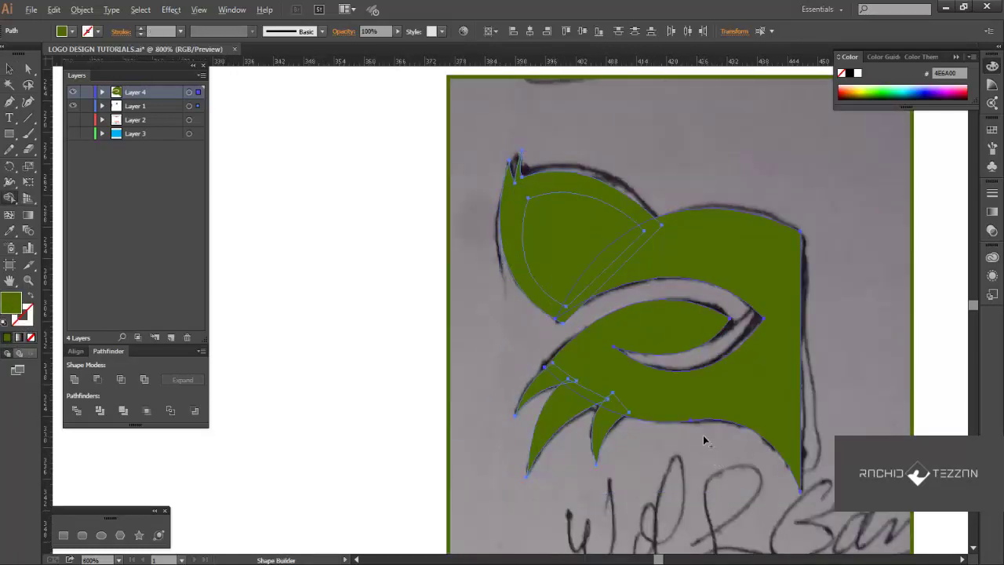
alt+scroll(703, 435, up, 2)
scroll(672, 432, up, 5)
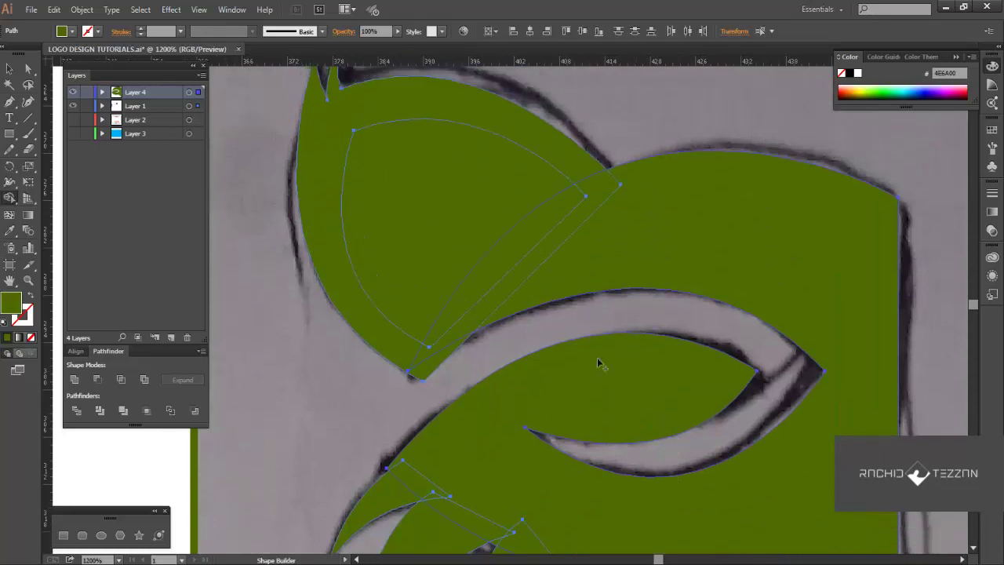
click(876, 88)
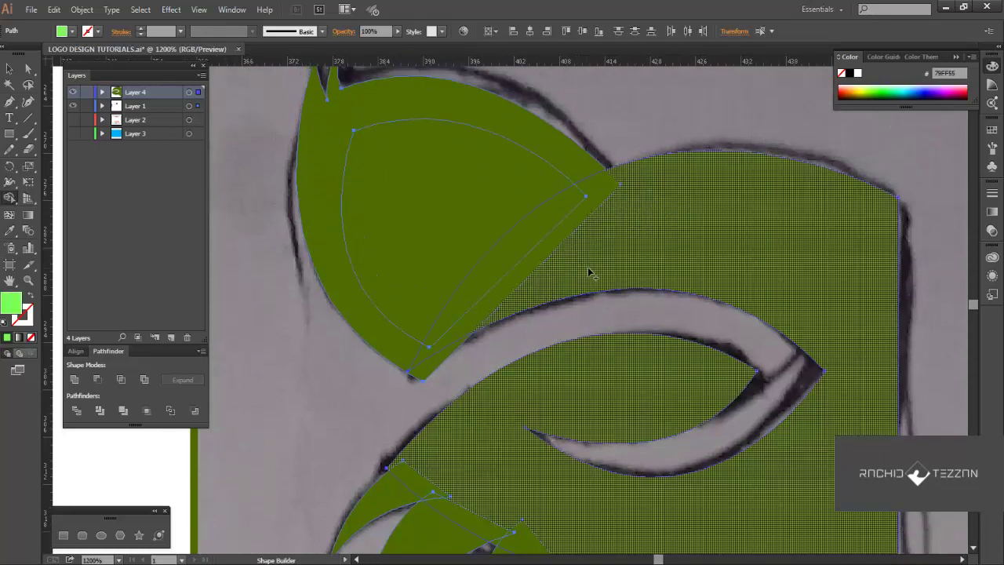
scroll(580, 259, up, 1)
click(538, 196)
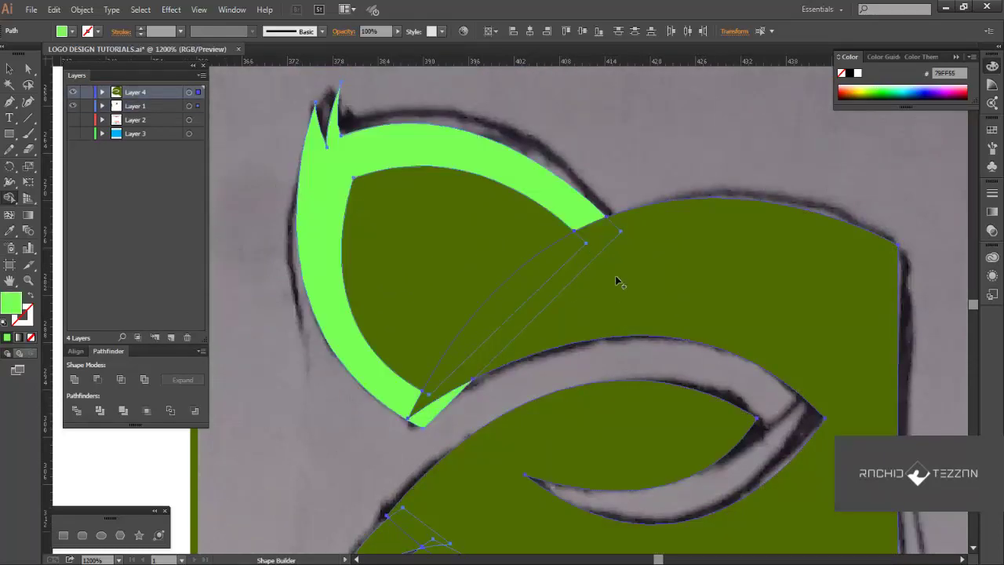
Fill the inner ear region white and merge the outer ear with the head in blue, #008CD4, using Shape Builder.
click(859, 73)
click(455, 269)
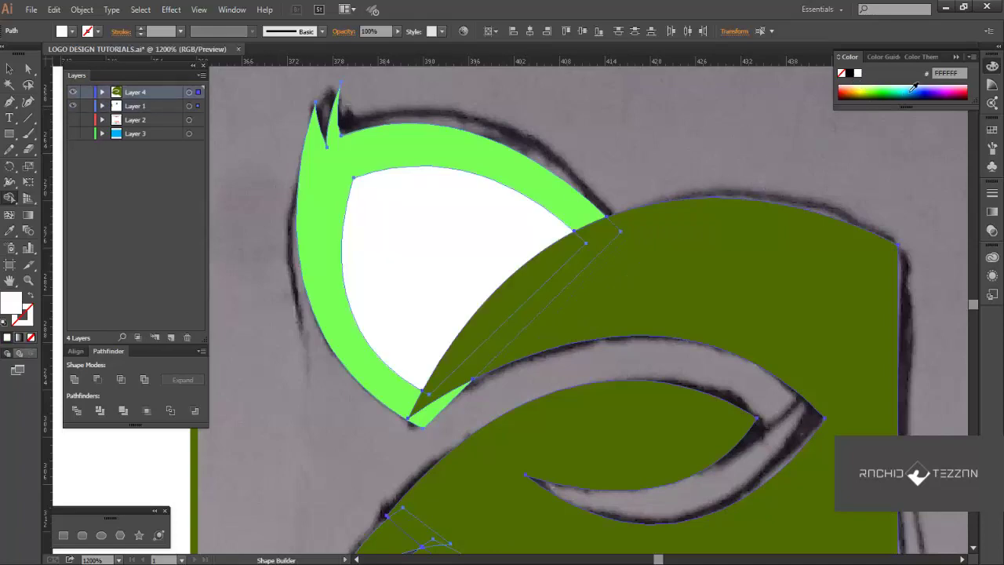
key(Right)
drag(529, 290, 561, 306)
drag(427, 395, 429, 415)
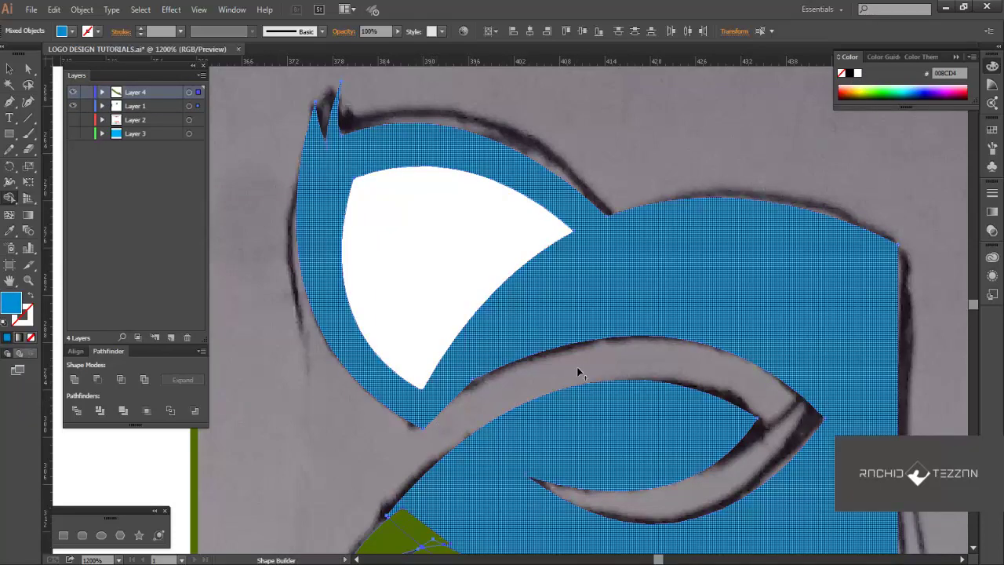
Merge the three spikes and their overlapping areas into the blue head shape with Shape Builder.
scroll(576, 367, down, 5)
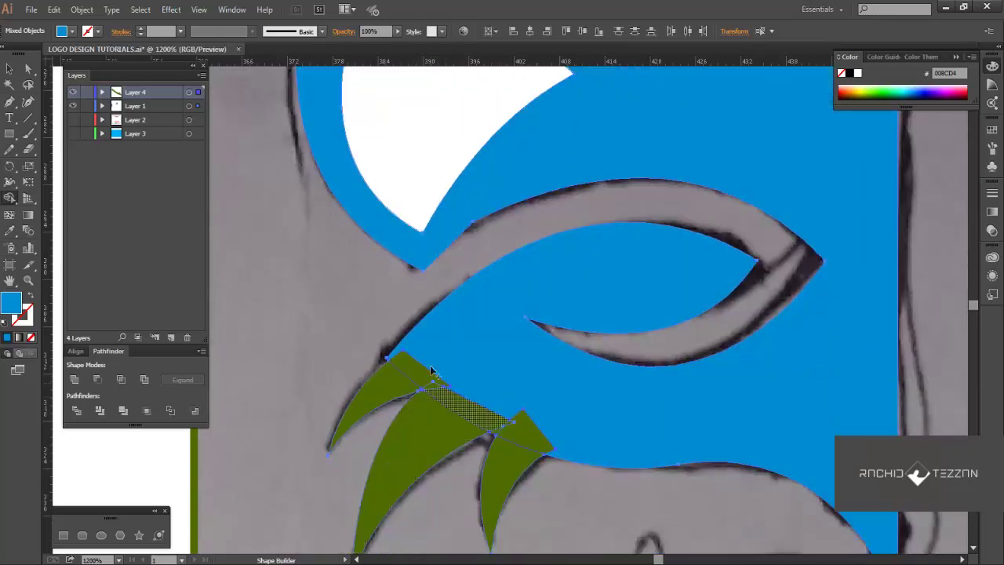
mouse_move(431, 370)
mouse_down()
mouse_move(524, 435)
mouse_move(552, 438)
mouse_up()
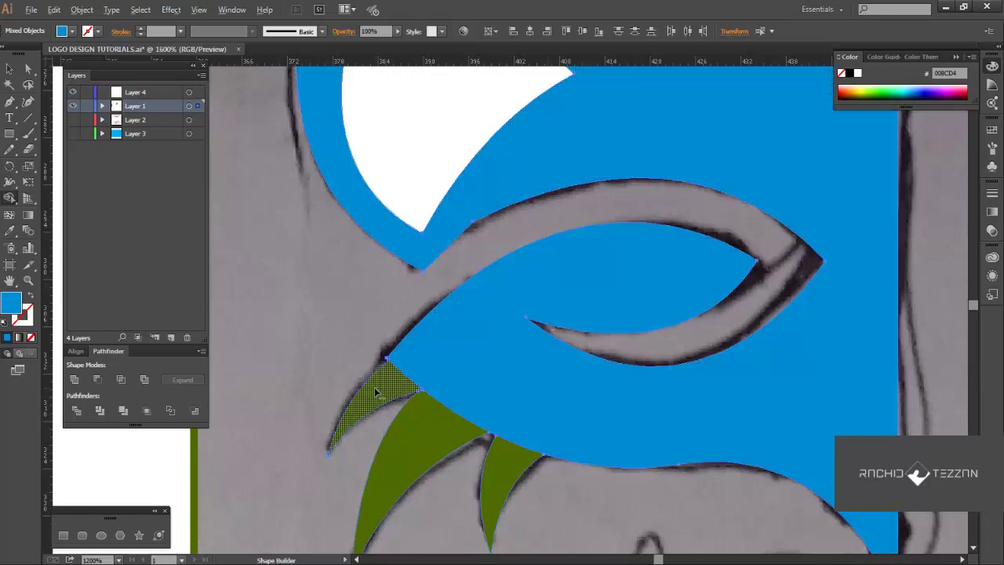
scroll(381, 385, up, 4)
scroll(426, 347, down, 3)
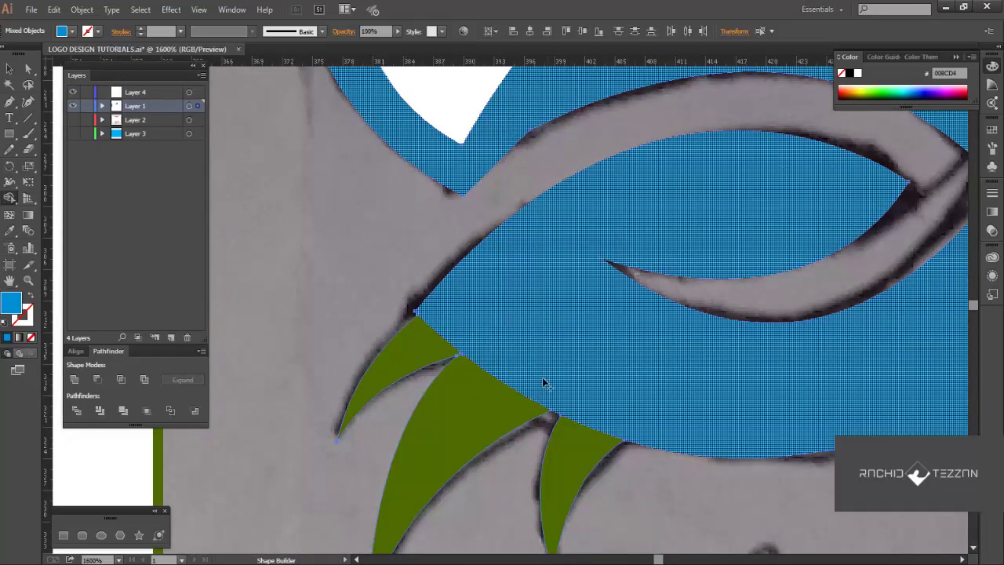
mouse_move(544, 383)
mouse_down()
mouse_move(429, 343)
mouse_move(520, 385)
mouse_move(588, 457)
mouse_move(465, 359)
mouse_up()
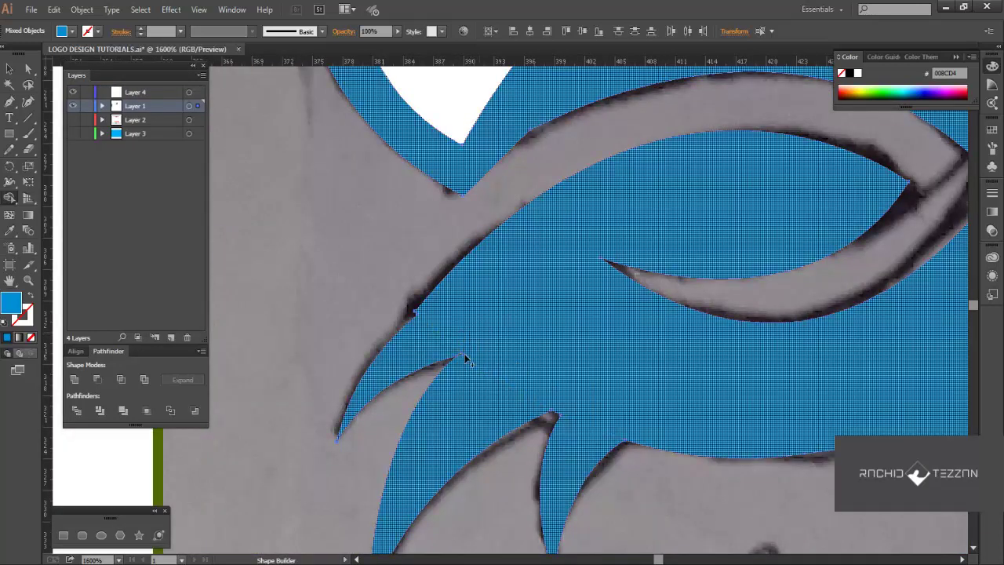
Smooth the notch where the first spike meets the snout tip by deleting the extra anchor point, and deselect the shape.
scroll(465, 357, up, 4)
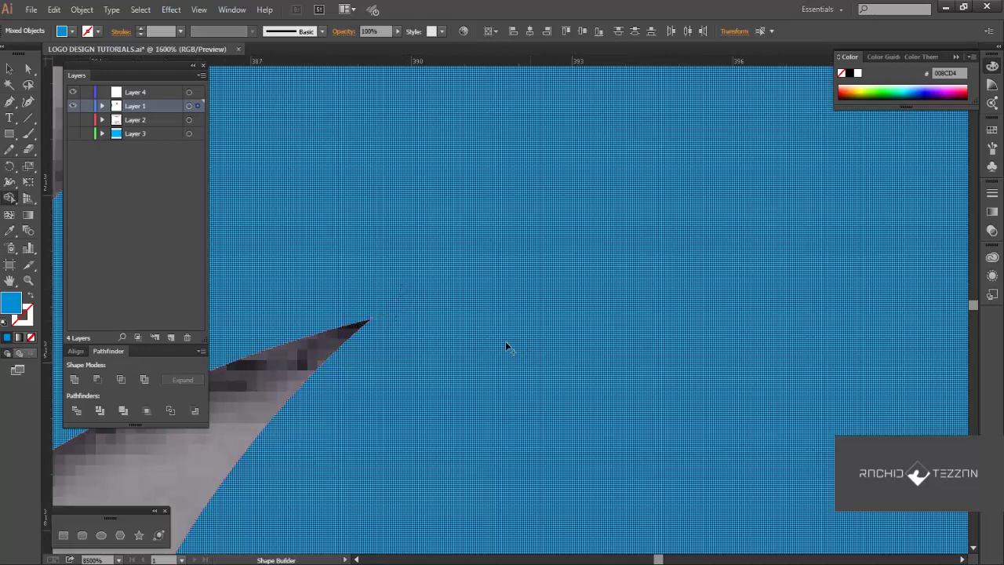
scroll(506, 347, down, 4)
scroll(473, 279, up, 4)
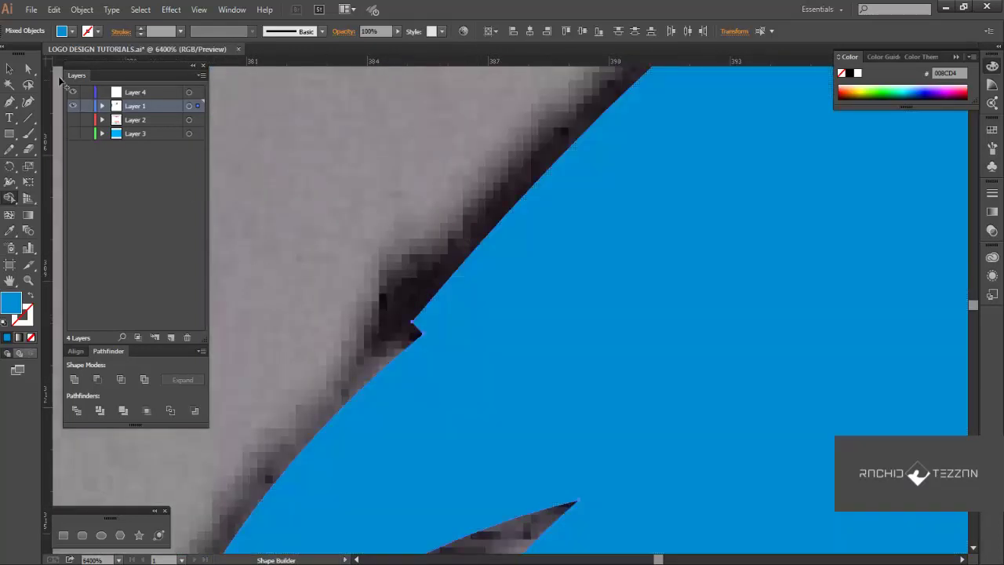
click(29, 69)
click(274, 208)
drag(424, 339, 381, 335)
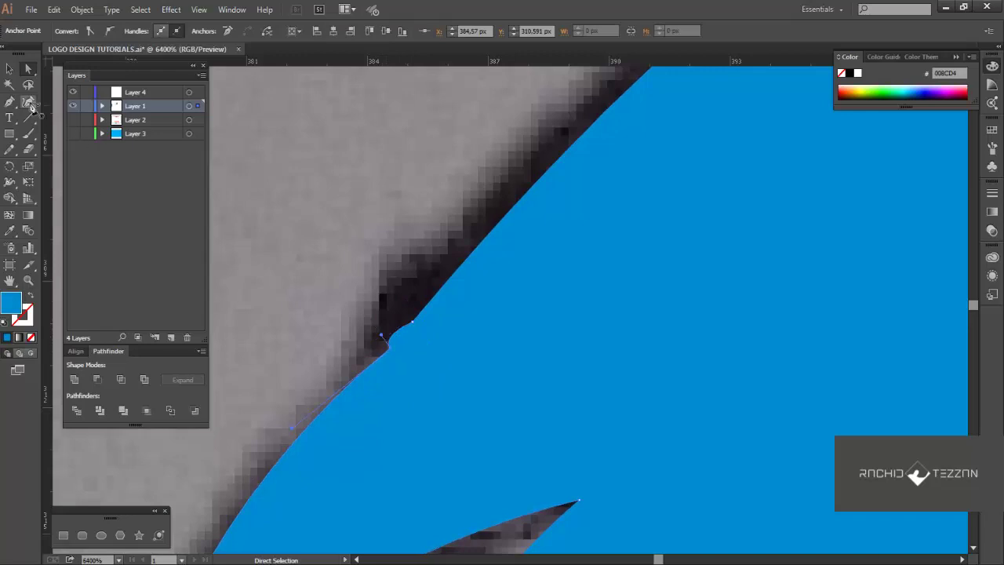
click(30, 105)
drag(9, 102, 70, 135)
click(390, 354)
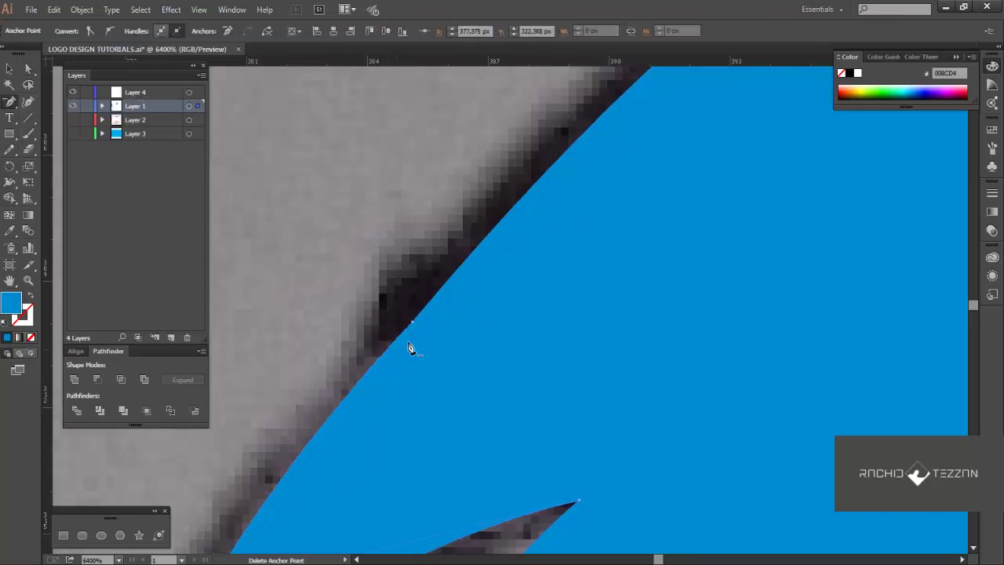
click(30, 71)
click(410, 271)
Examine the whole merged wolf head shape against the sketch at several magnifications.
scroll(606, 367, down, 5)
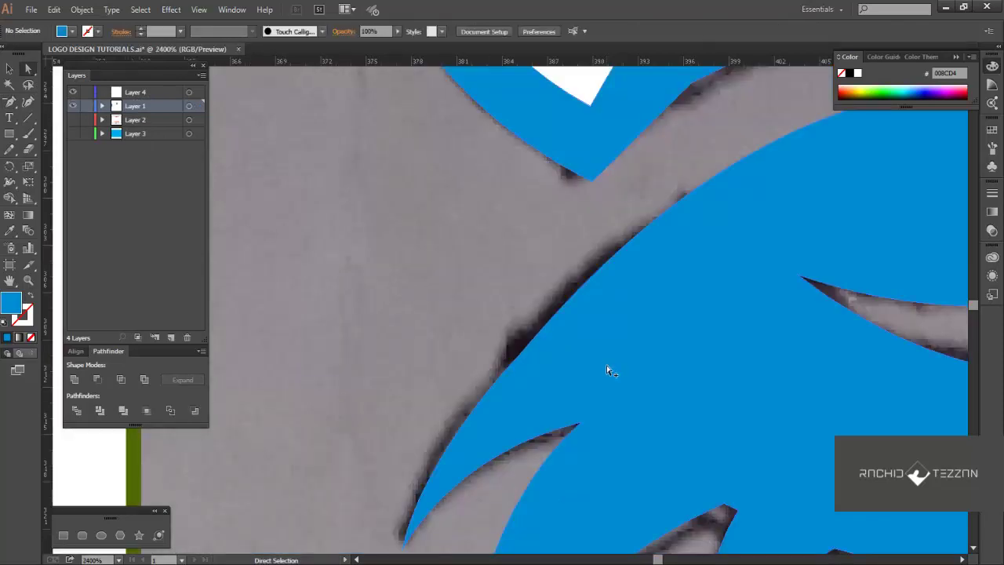
key(ctrl+minus)
key(ctrl+minus)
key(ctrl+minus)
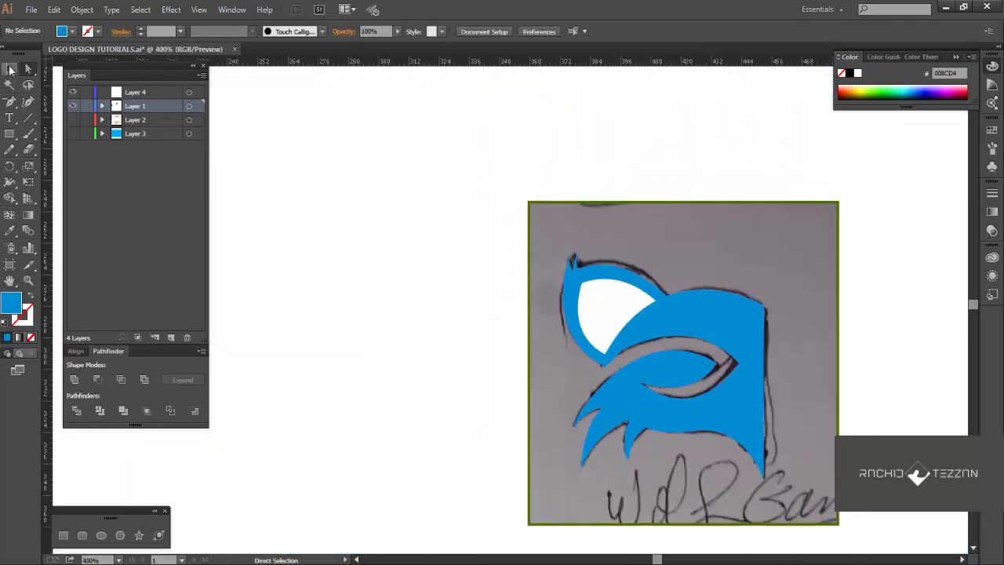
click(9, 69)
scroll(744, 497, up, 2)
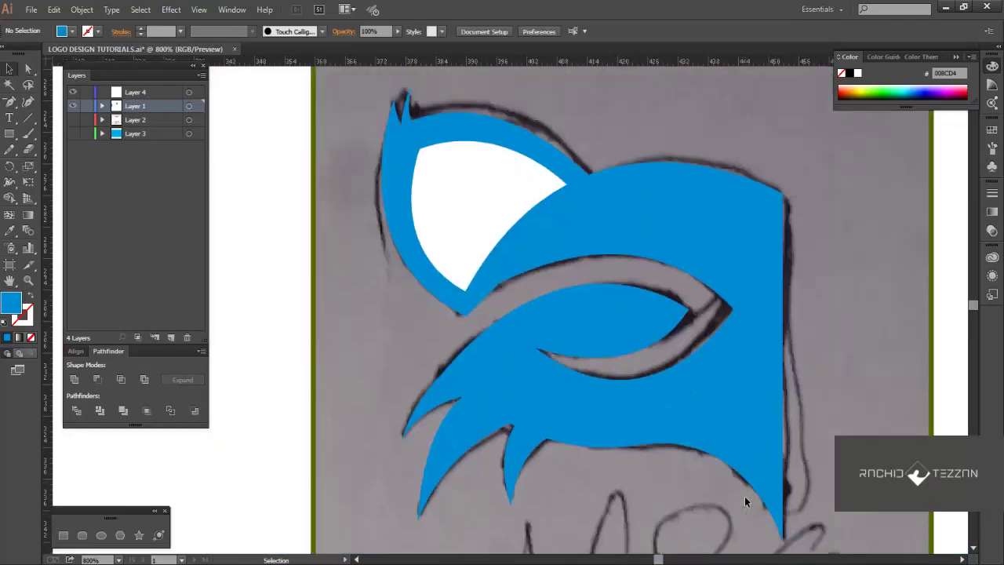
scroll(744, 496, down, 1)
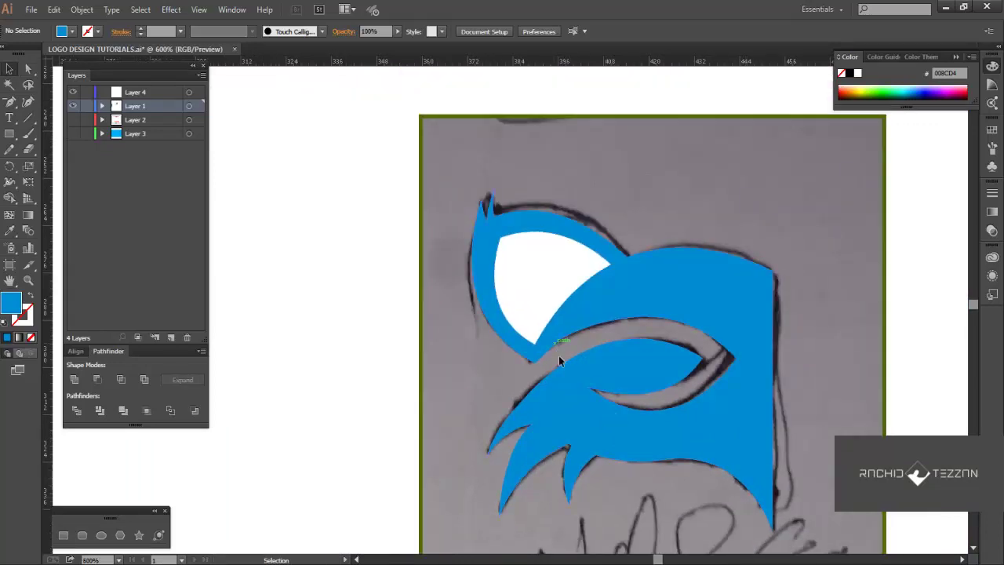
scroll(581, 365, down, 1)
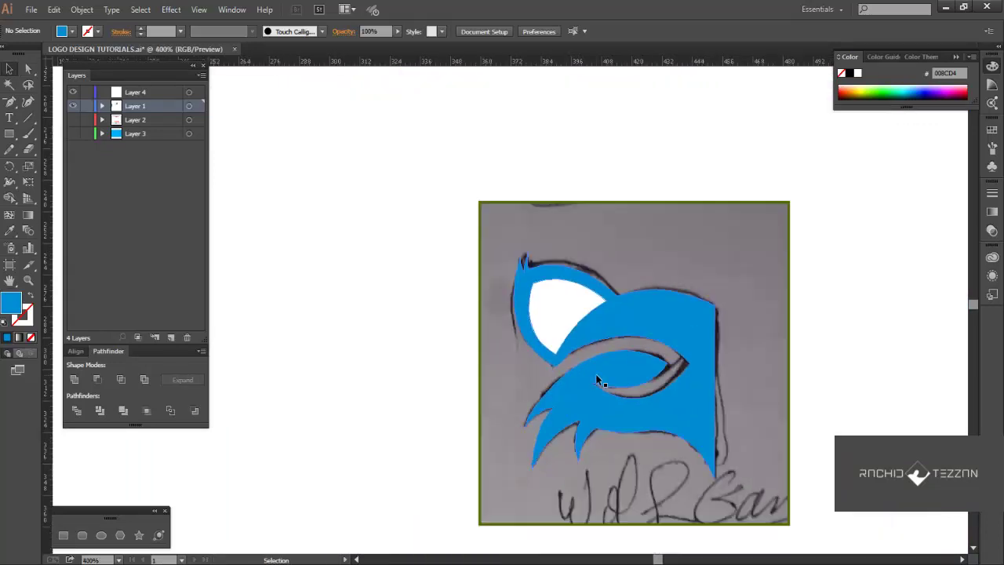
Unlock and hide the scanned sketch inside Layer 1 so only the traced wolf head artwork is displayed.
click(101, 120)
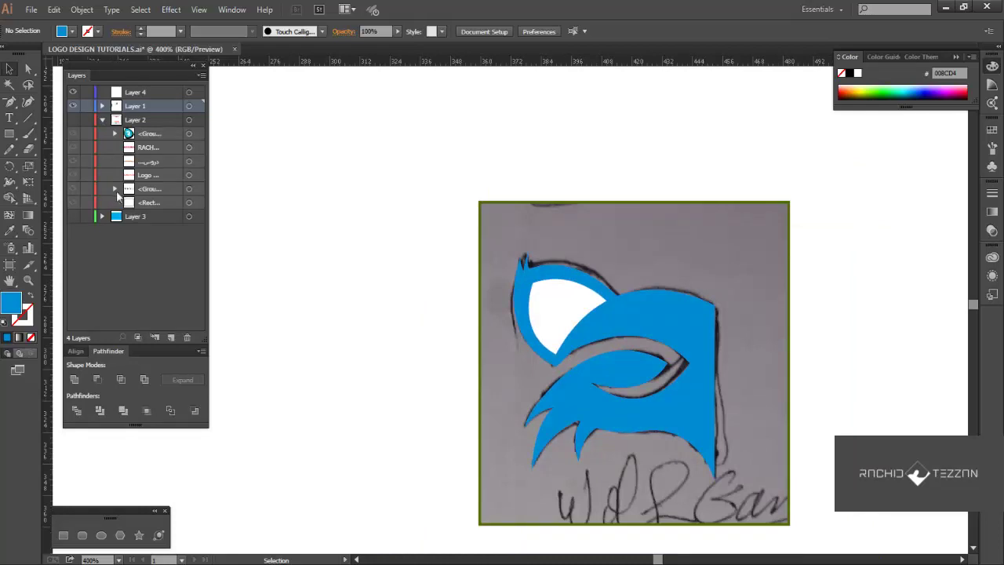
click(114, 189)
click(115, 189)
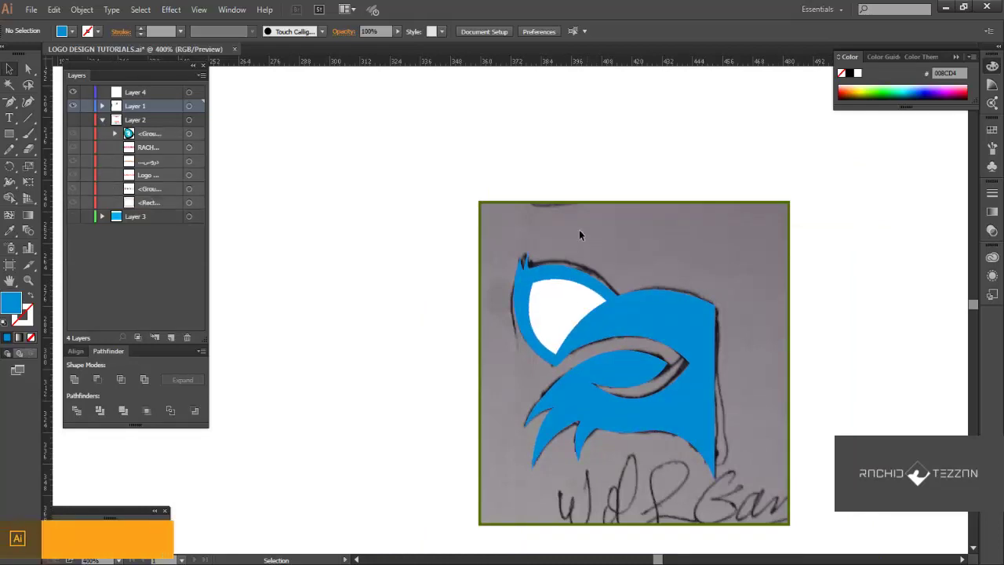
click(102, 105)
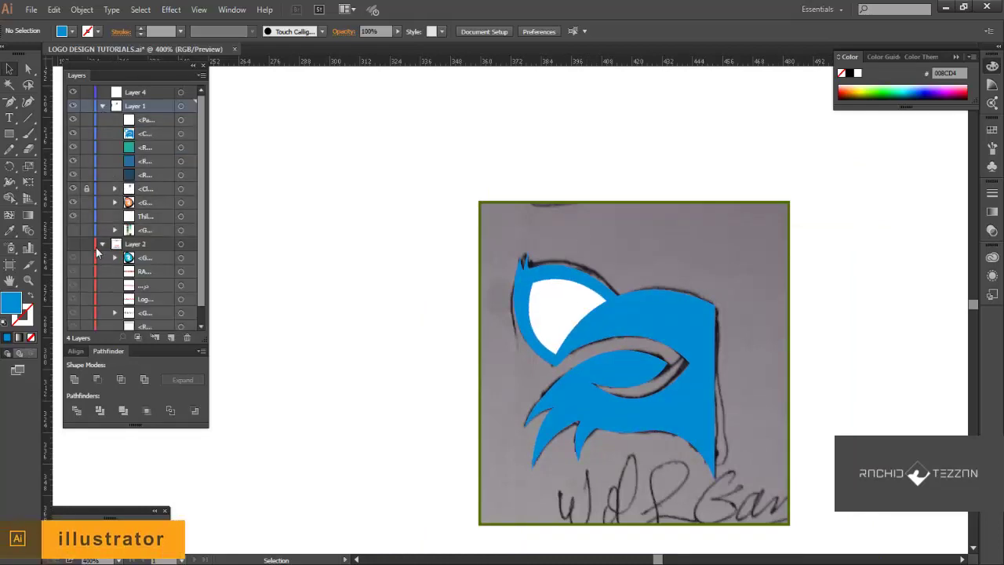
key(ctrl+shift+w)
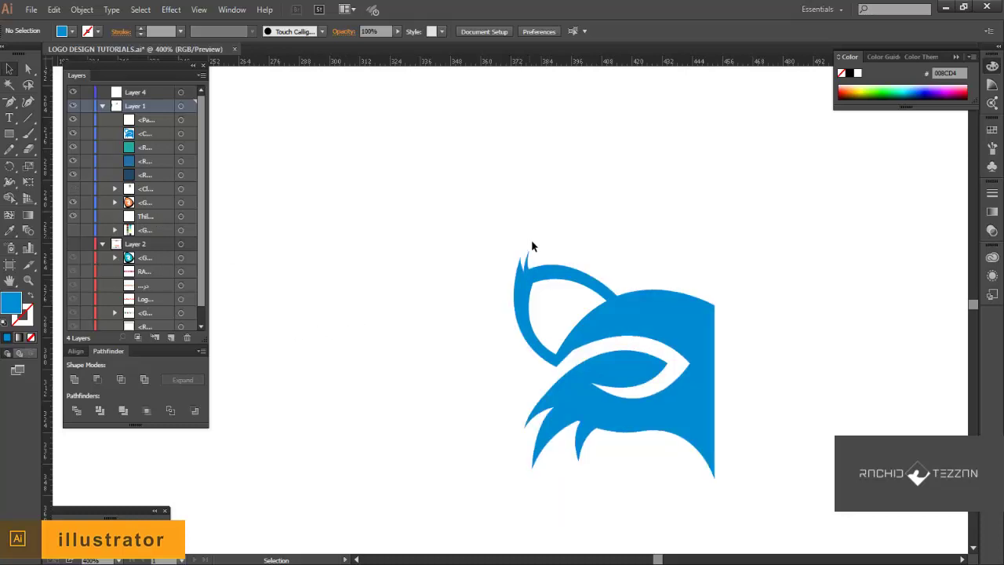
Reflect a copy of the whole half head across a vertical axis through its lowest tip anchor, and deselect it.
scroll(532, 246, down, 1)
scroll(591, 335, down, 2)
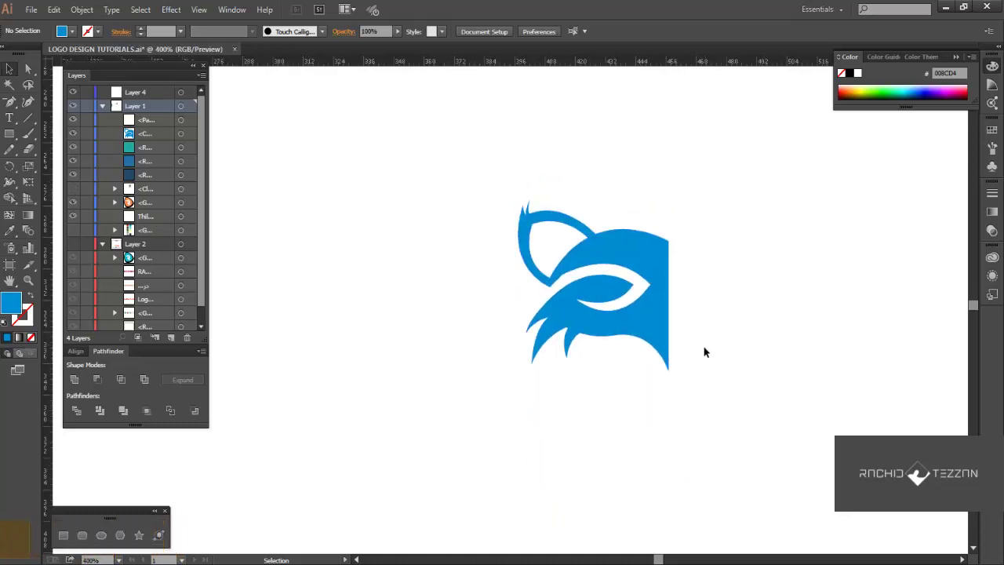
scroll(703, 350, up, 1)
drag(408, 191, 704, 506)
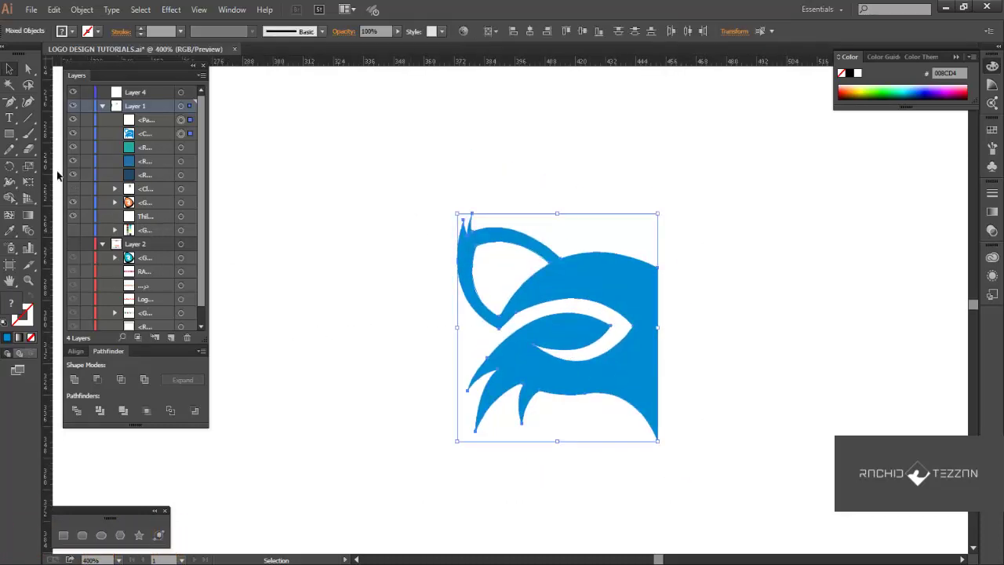
drag(10, 167, 69, 182)
scroll(663, 456, up, 6)
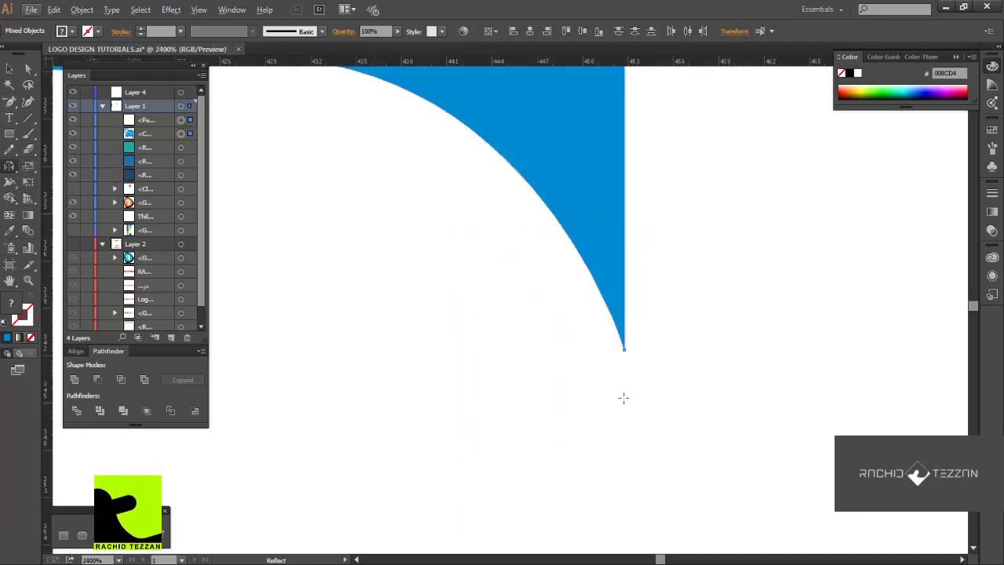
alt+click(624, 350)
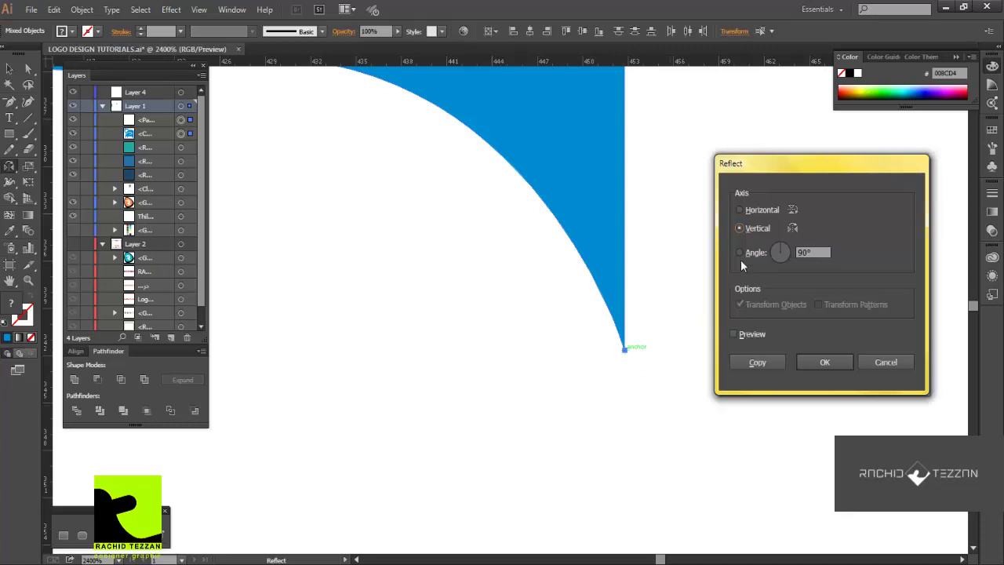
click(742, 336)
click(753, 361)
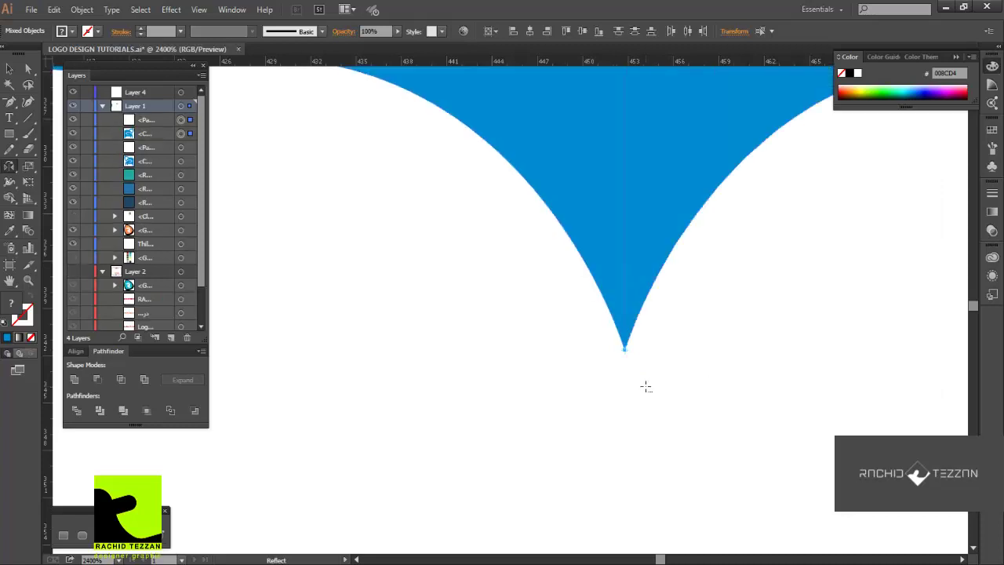
scroll(644, 386, down, 3)
scroll(645, 385, down, 3)
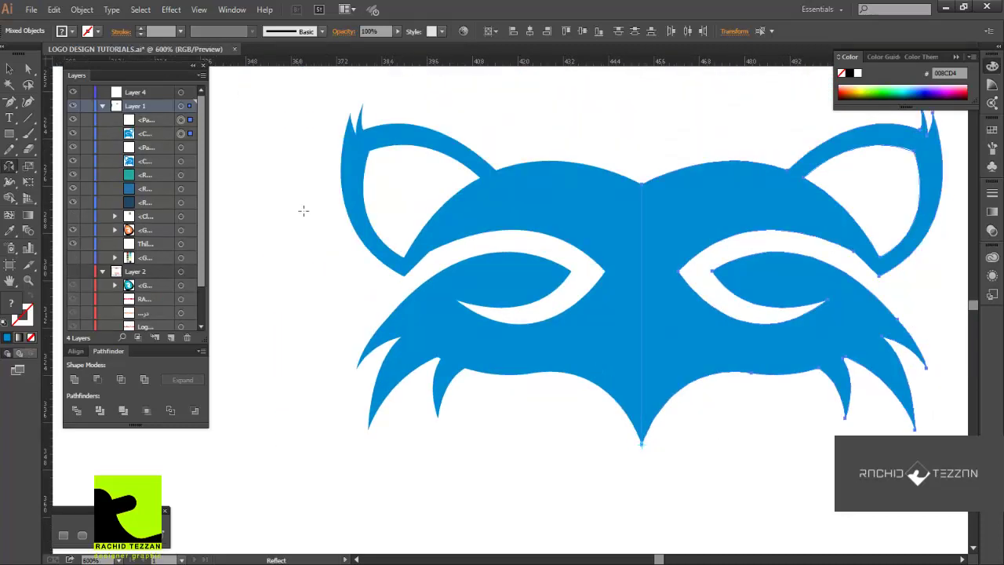
click(340, 253)
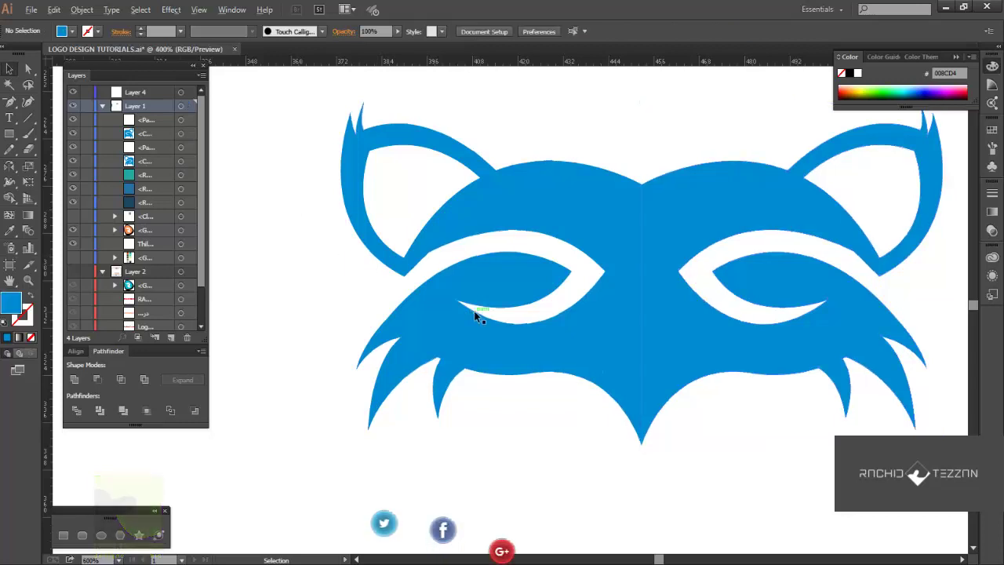
Recolour the right half of the wolf head with the darkest blue sampled from the colour squares beside the artboard.
scroll(475, 311, down, 1)
scroll(476, 314, down, 1)
scroll(477, 315, down, 2)
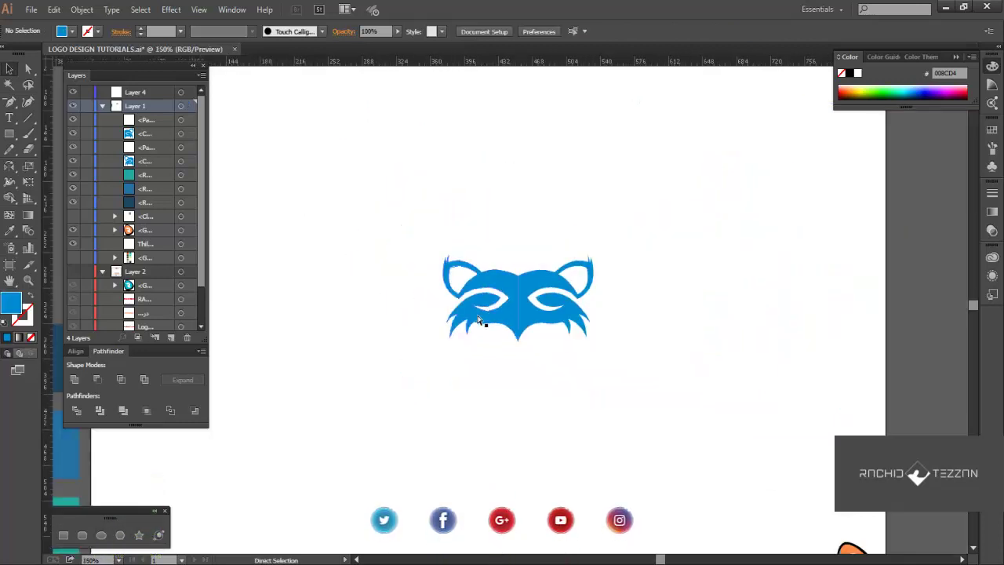
scroll(476, 314, left, 3)
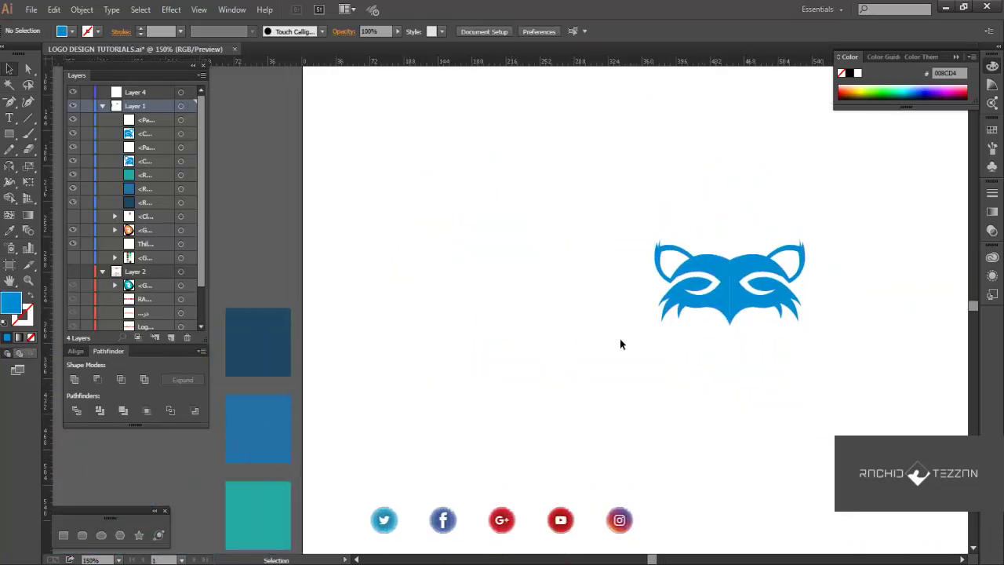
click(743, 304)
key(i)
click(269, 347)
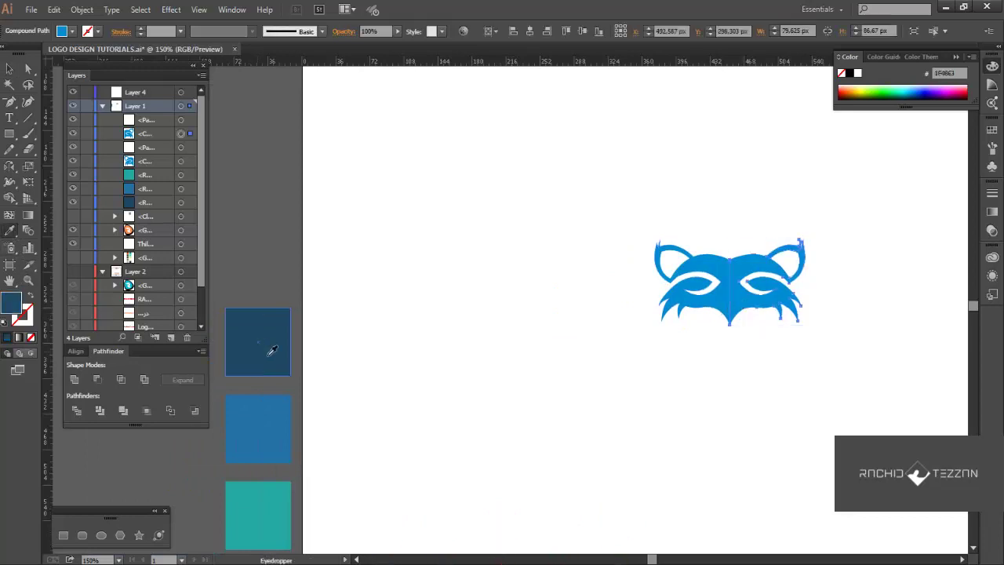
Recolour the left half of the wolf head with the medium blue sample, #2472A5, and deselect it.
key(v)
click(708, 311)
key(i)
click(258, 419)
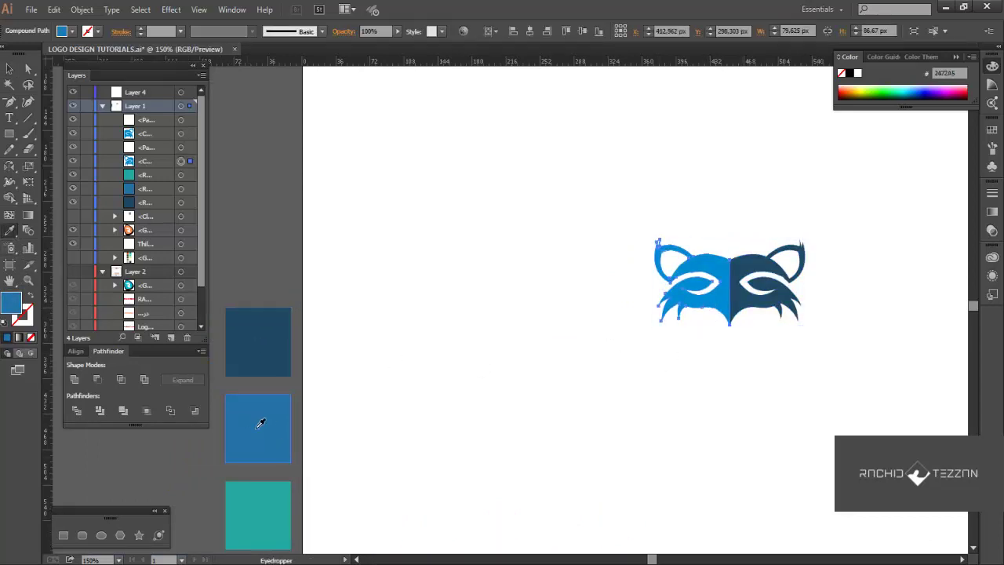
key(v)
click(440, 357)
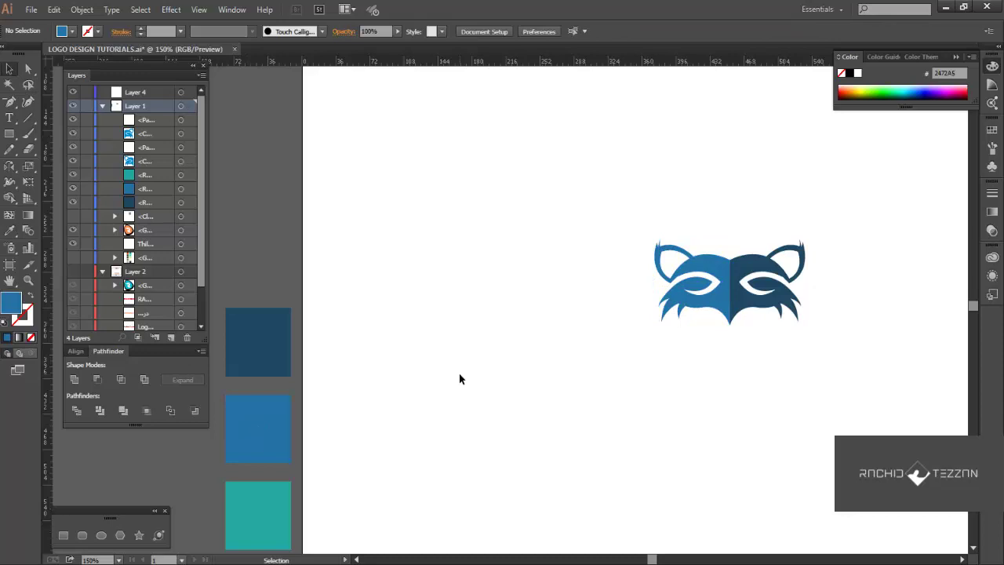
Fill both inner ears with the teal sample colour, #23A9A1, and deselect them.
click(797, 258)
key(i)
click(280, 516)
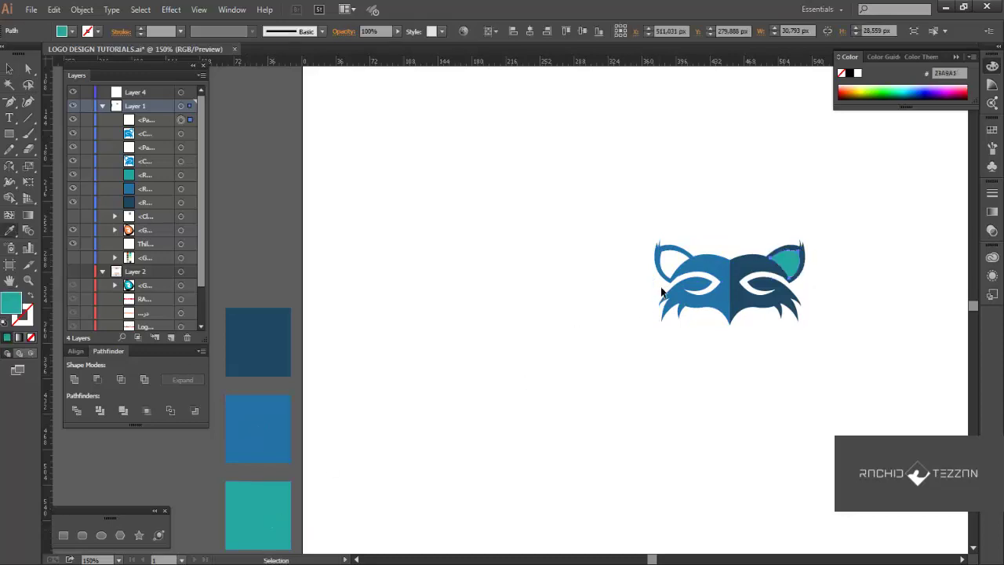
ctrl+click(670, 262)
click(784, 263)
key(v)
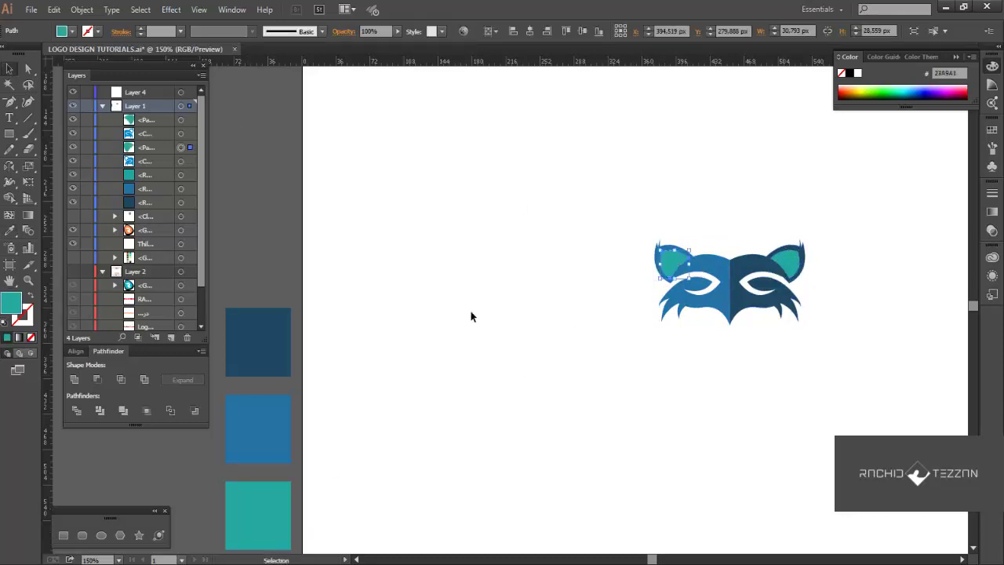
click(514, 347)
Group all the wolf head shapes and centre the group horizontally on the artboard.
scroll(514, 348, down, 2)
scroll(514, 348, right, 2)
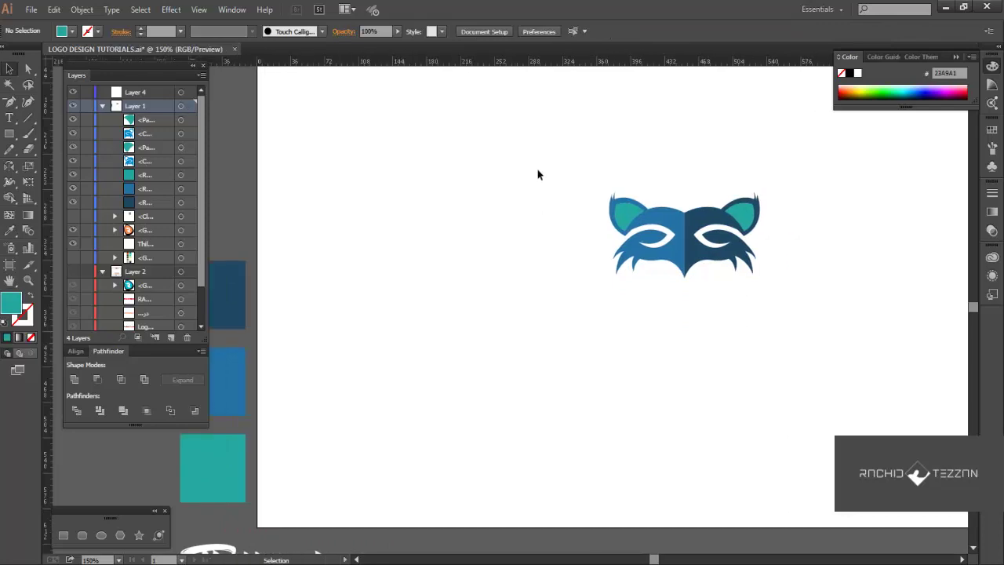
drag(538, 171, 802, 296)
right_click(696, 254)
click(721, 282)
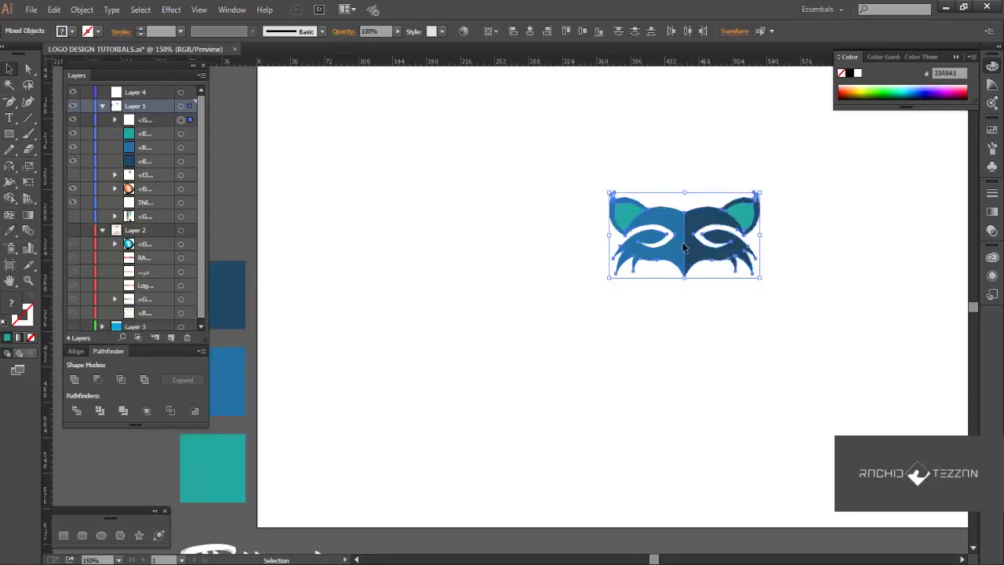
click(531, 31)
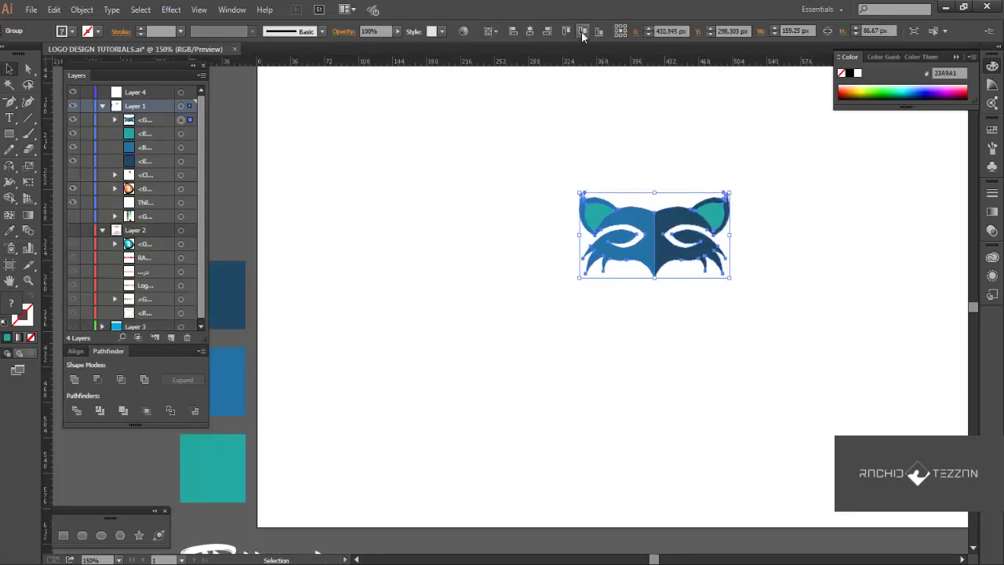
Ungroup the centred wolf head into separate shapes and deselect them.
click(675, 242)
right_click(659, 219)
click(692, 296)
click(686, 334)
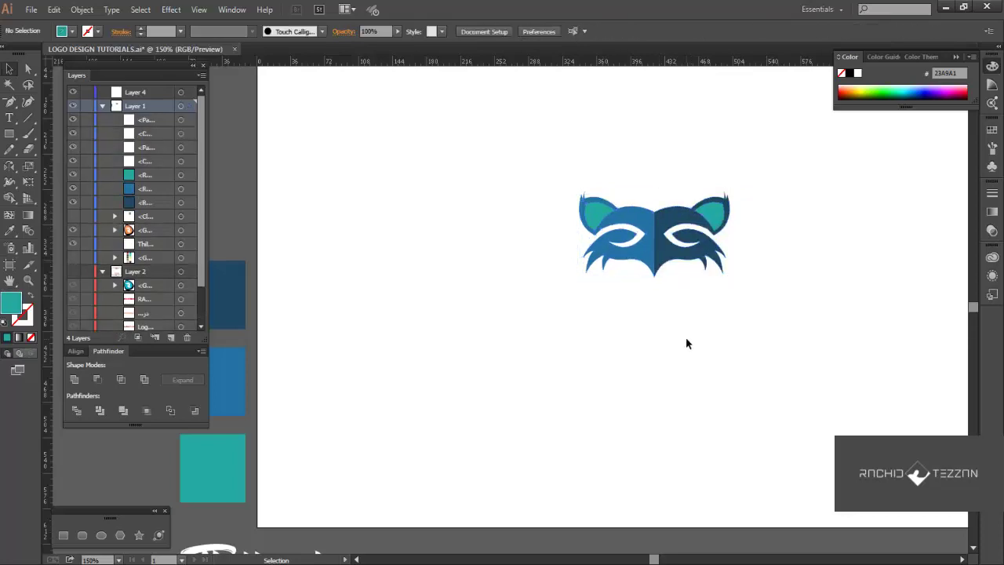
Paste a copy of all wolf head shapes in front of the originals and fill the copies with a white-to-black linear gradient.
scroll(687, 337, up, 1)
click(998, 47)
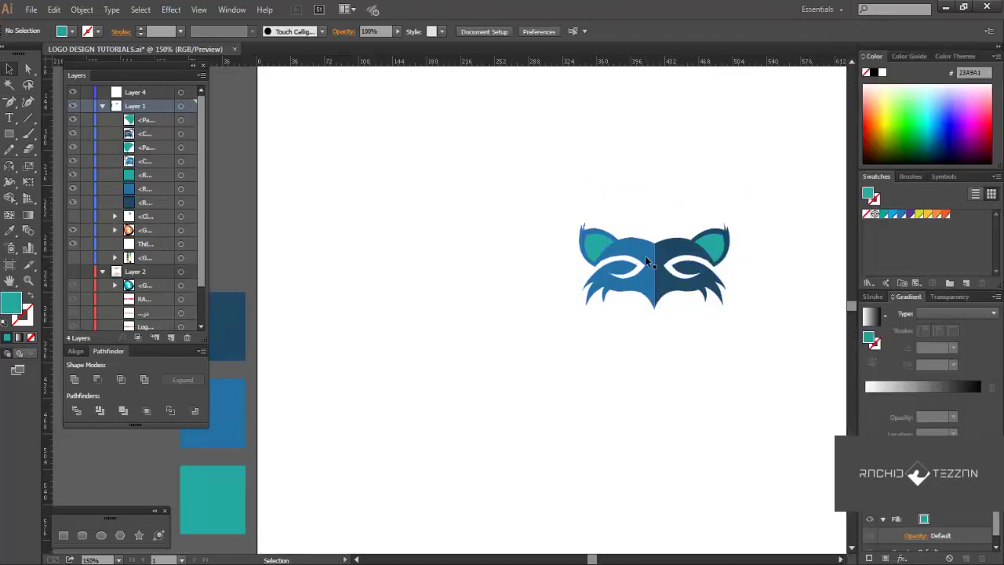
click(574, 227)
drag(640, 209, 661, 304)
click(553, 179)
drag(553, 183, 743, 368)
click(54, 9)
click(54, 9)
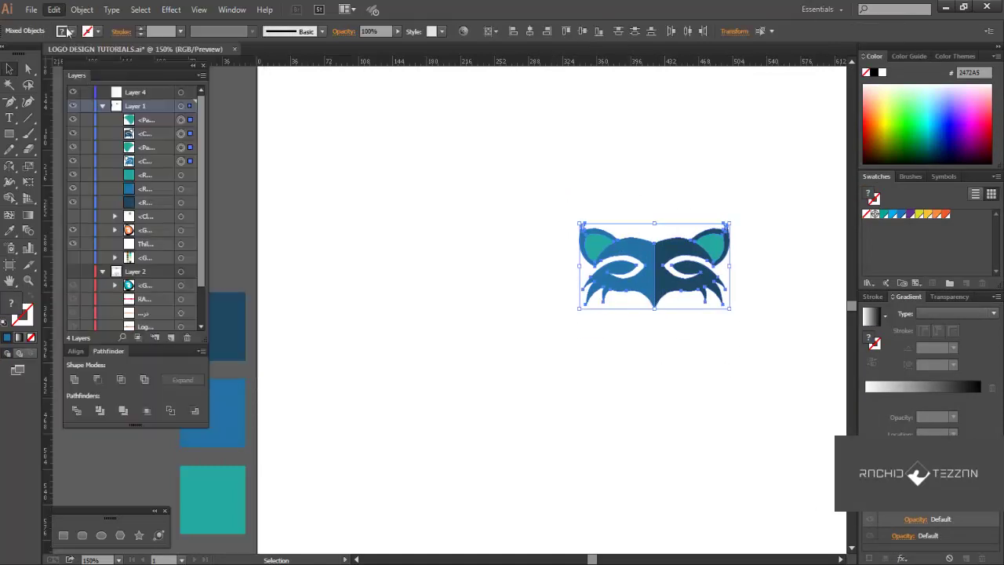
click(54, 10)
click(82, 106)
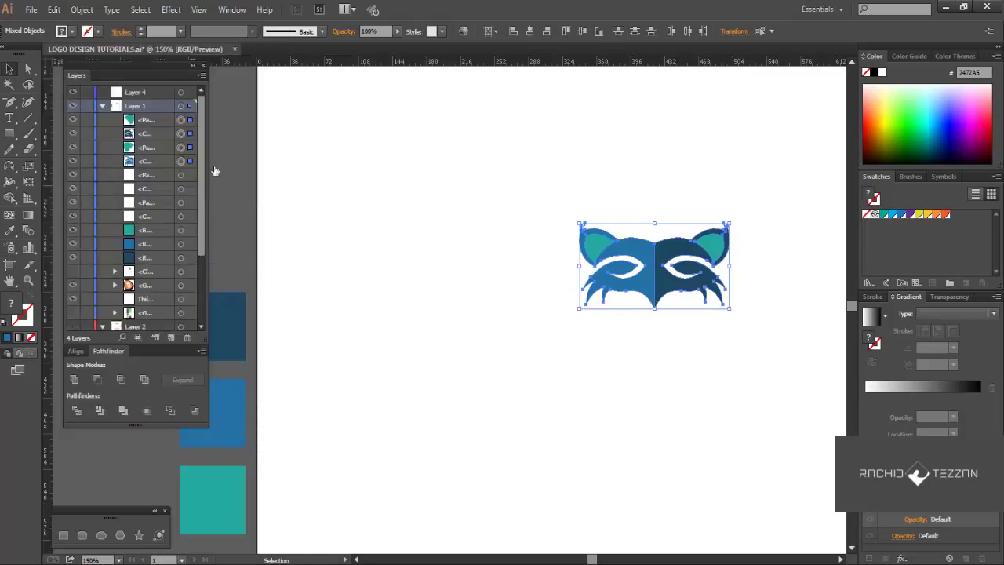
click(930, 392)
click(691, 373)
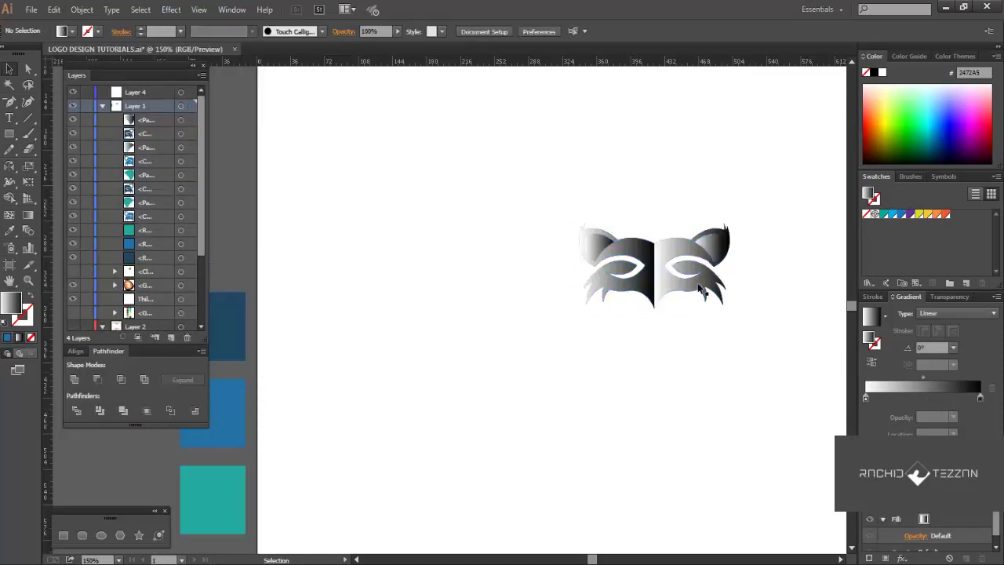
Set the blend mode of the gradient copy over the head's right half to Overlay.
scroll(659, 312, up, 2)
scroll(663, 306, up, 3)
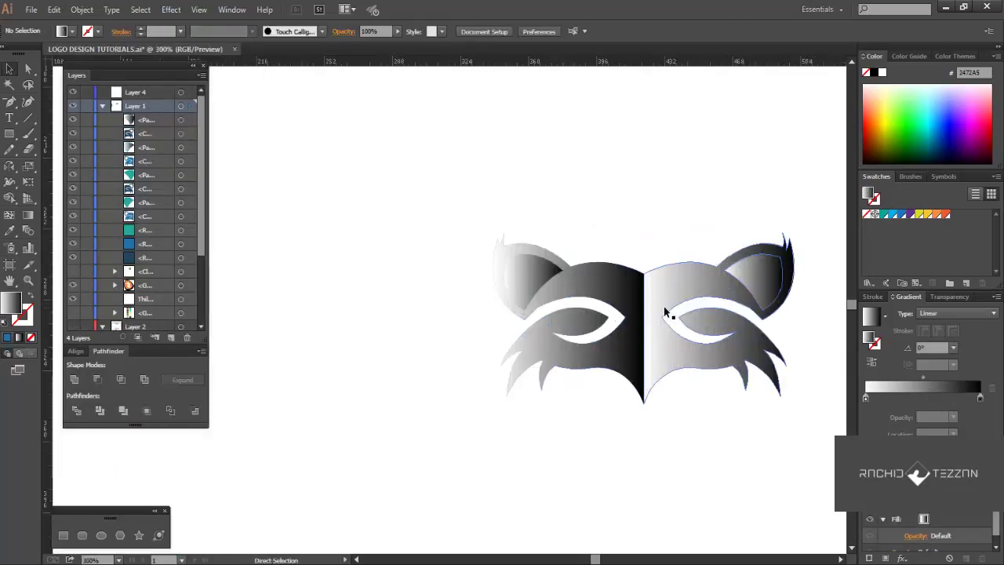
click(664, 306)
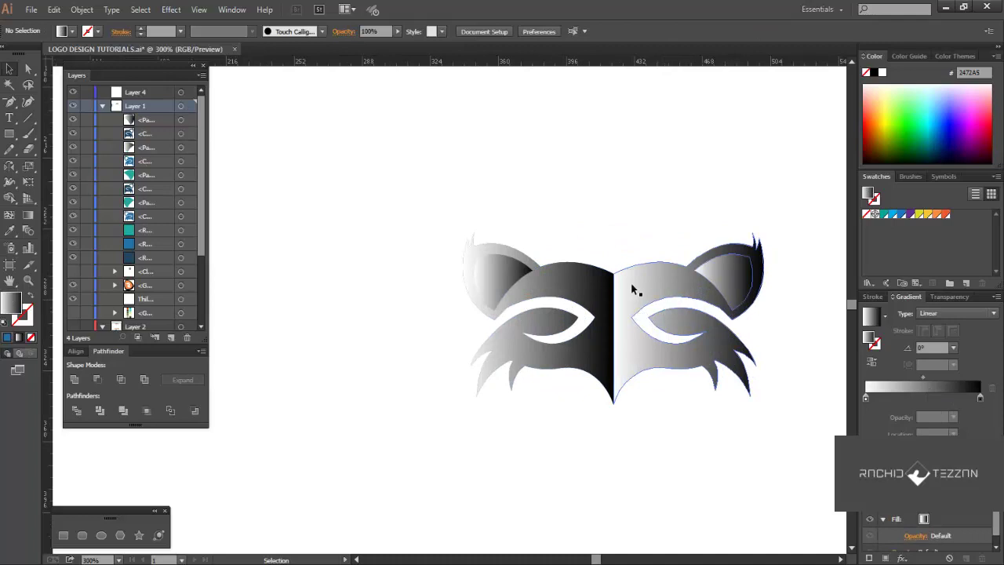
click(337, 32)
click(265, 55)
click(241, 166)
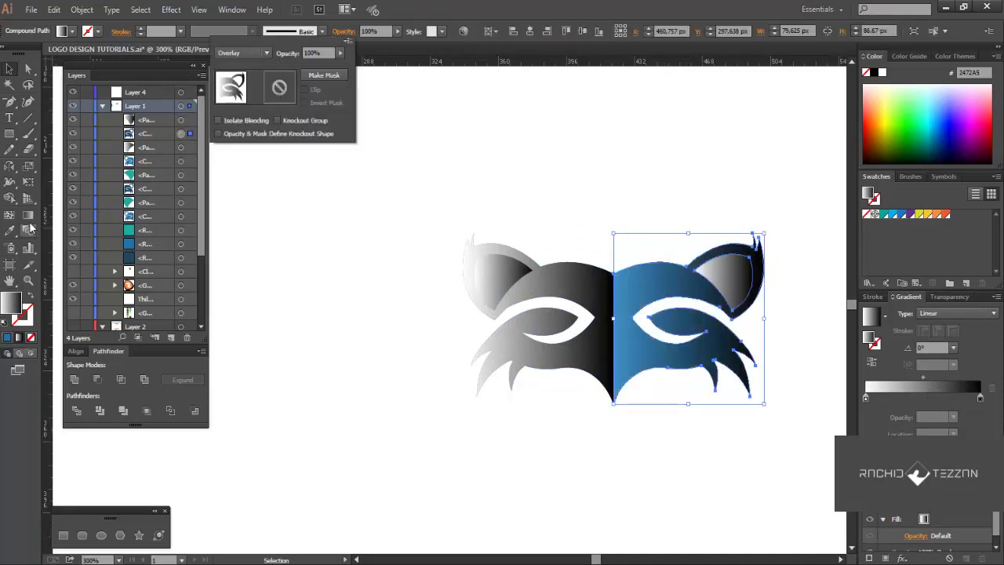
Try reversing the right half's gradient, restore its direction, and shorten it to end near the lower corner of the ear.
key(g)
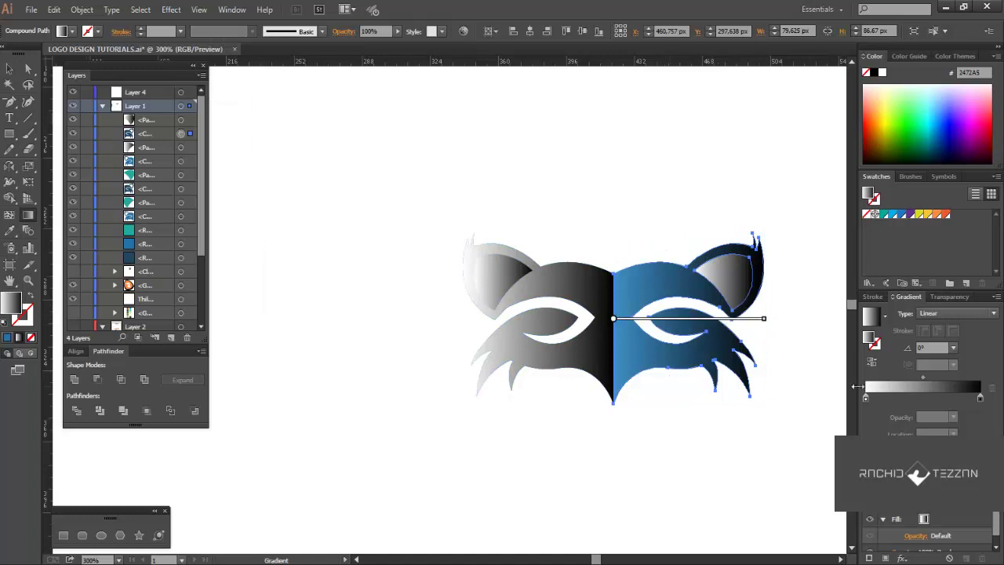
click(870, 364)
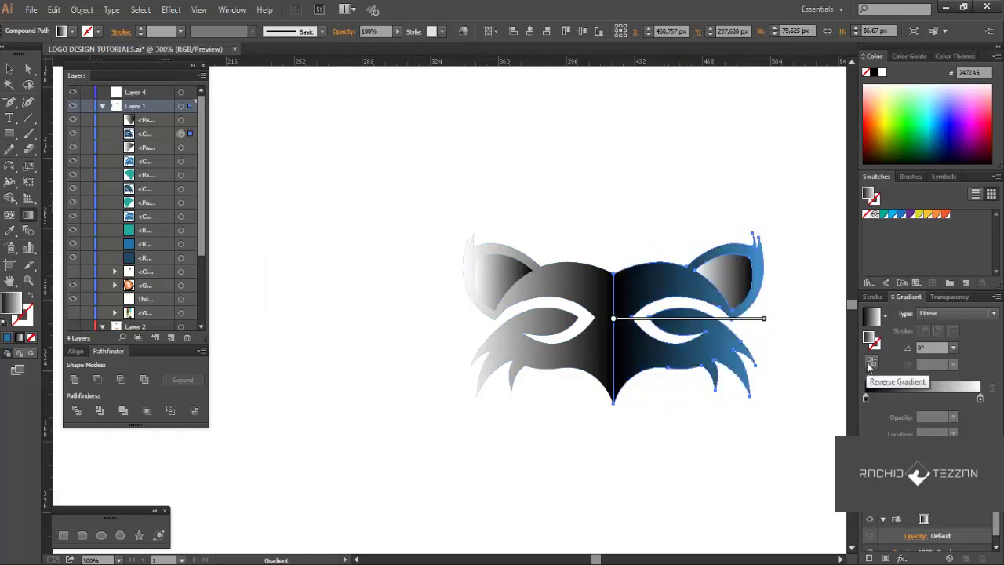
click(868, 365)
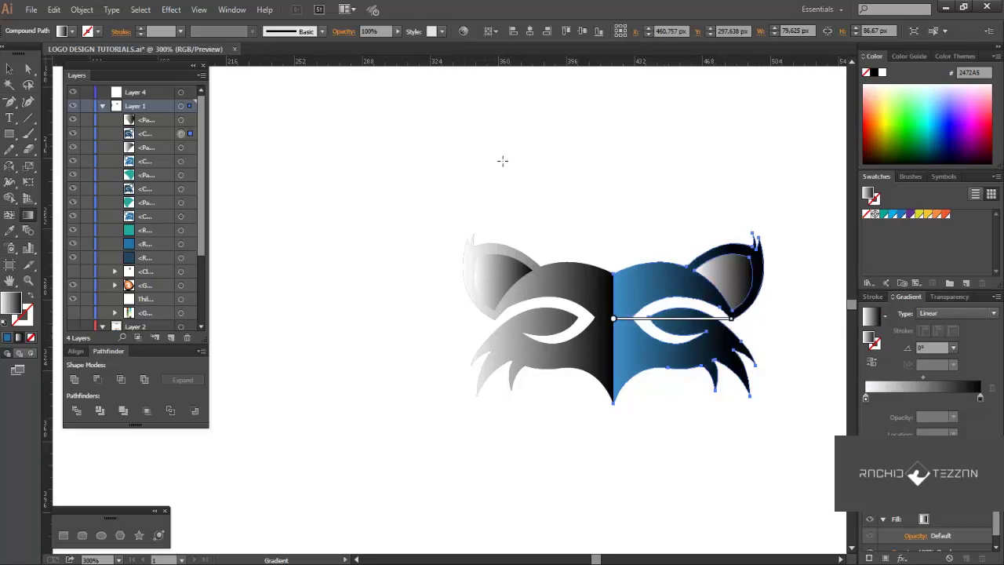
Set the opacity of the right half's gradient overlay to 50% and deselect it.
click(374, 44)
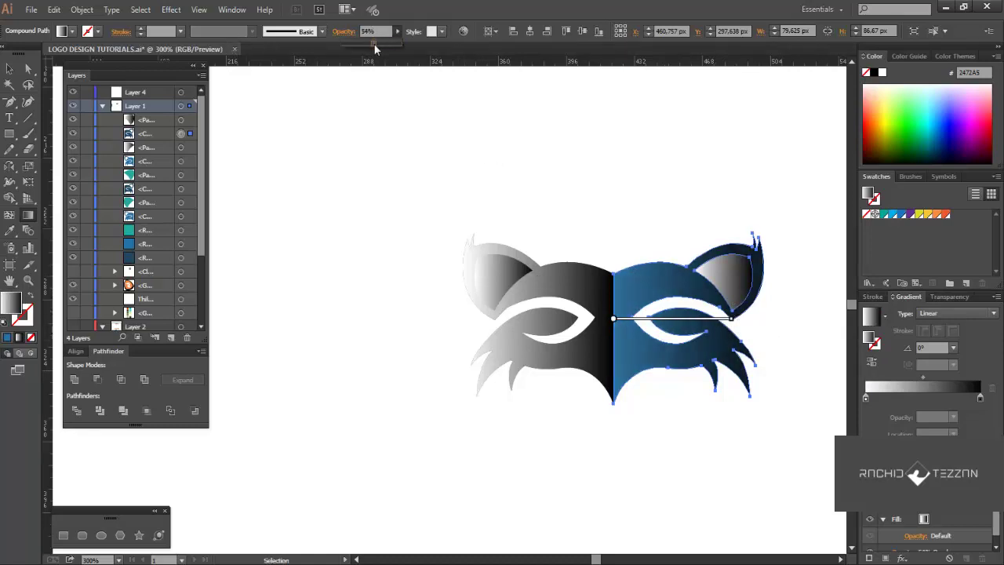
drag(381, 30, 317, 35)
text(50)
key(Return)
click(7, 75)
click(515, 231)
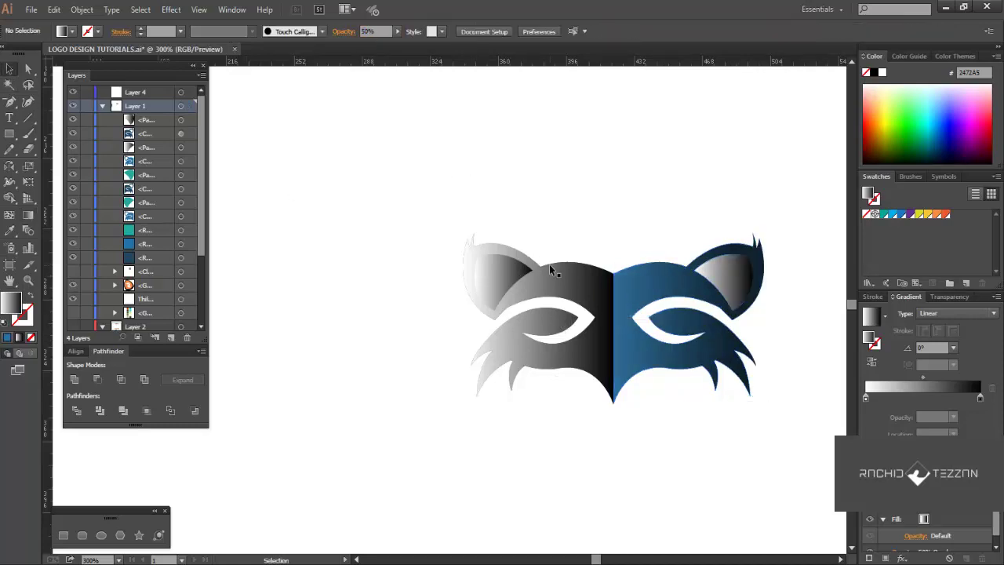
Set the gradient copy over the head's left half to the Overlay blend mode with 50% opacity.
click(562, 279)
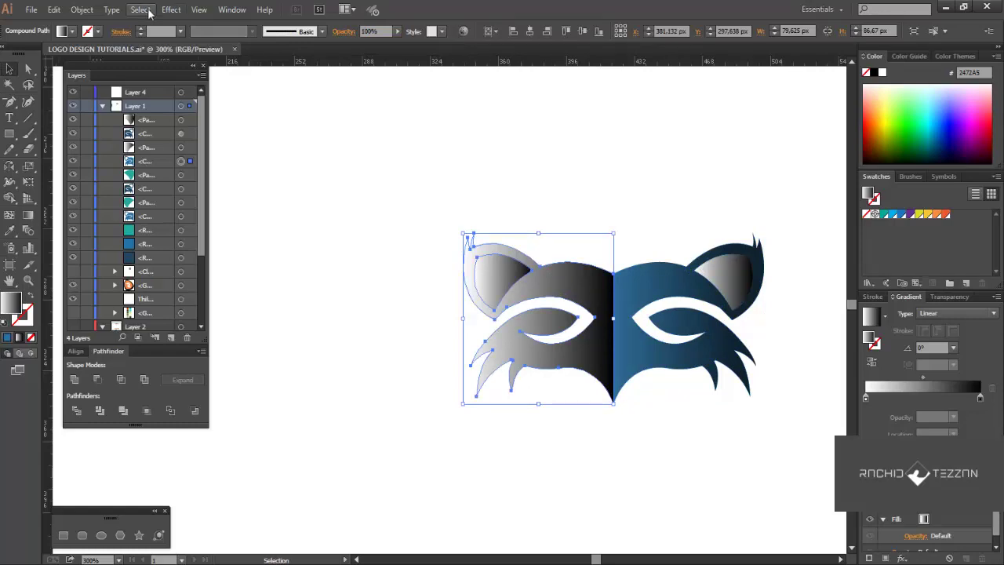
click(345, 31)
click(243, 53)
click(251, 174)
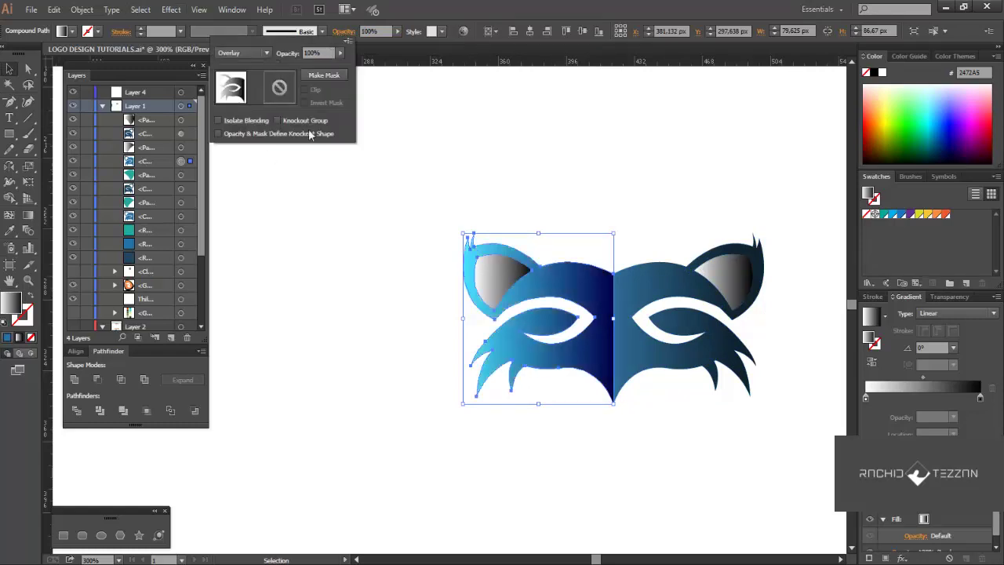
click(386, 42)
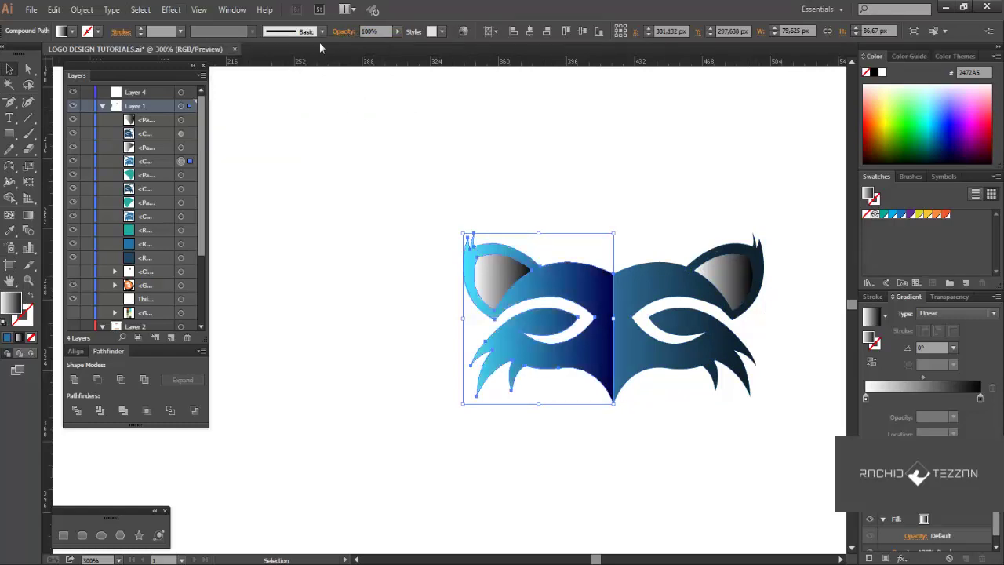
text(50)
key(Return)
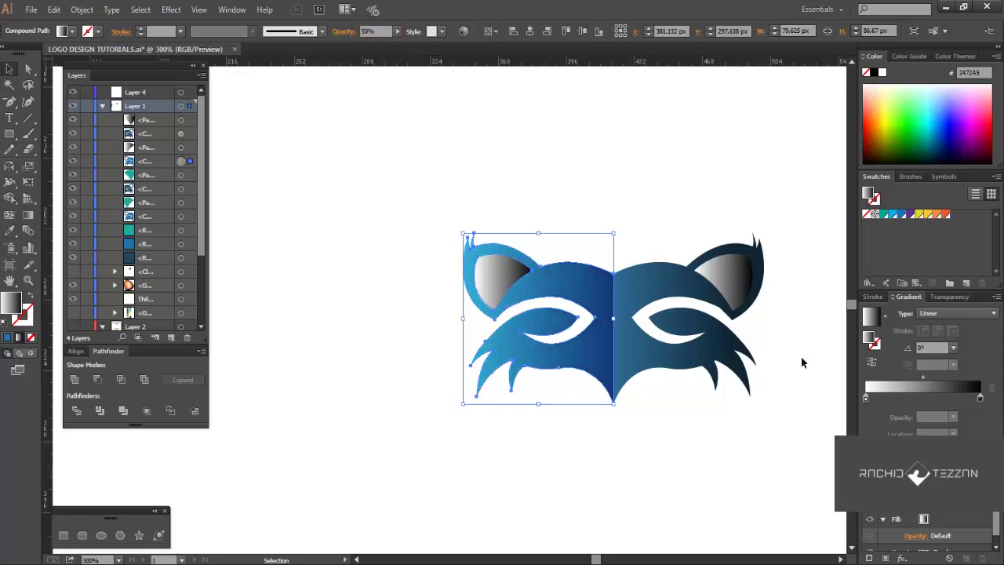
Reverse the left half's overlay gradient and shorten it to run from the ear's lower corner to the head's centre line.
click(874, 364)
click(28, 214)
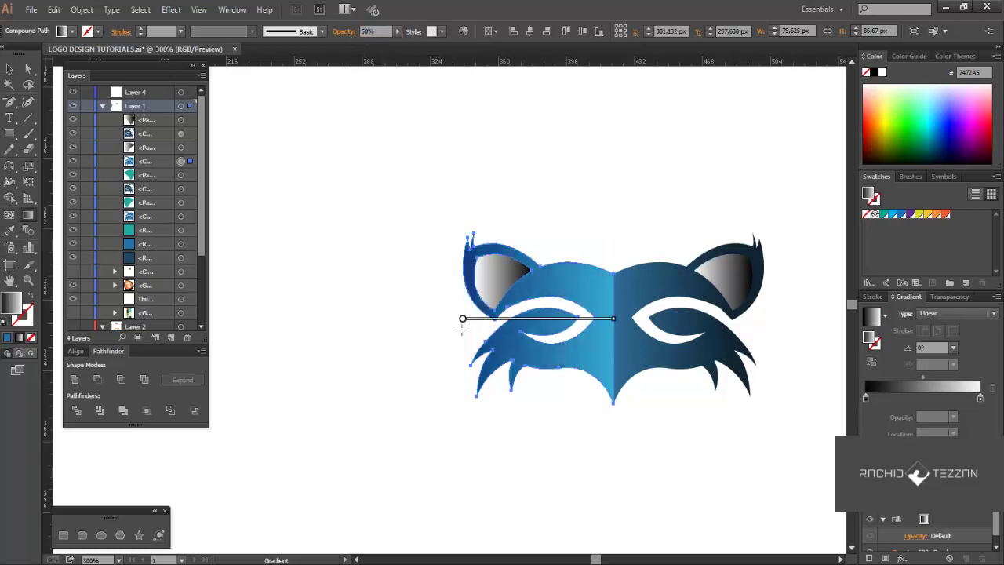
drag(463, 321, 487, 322)
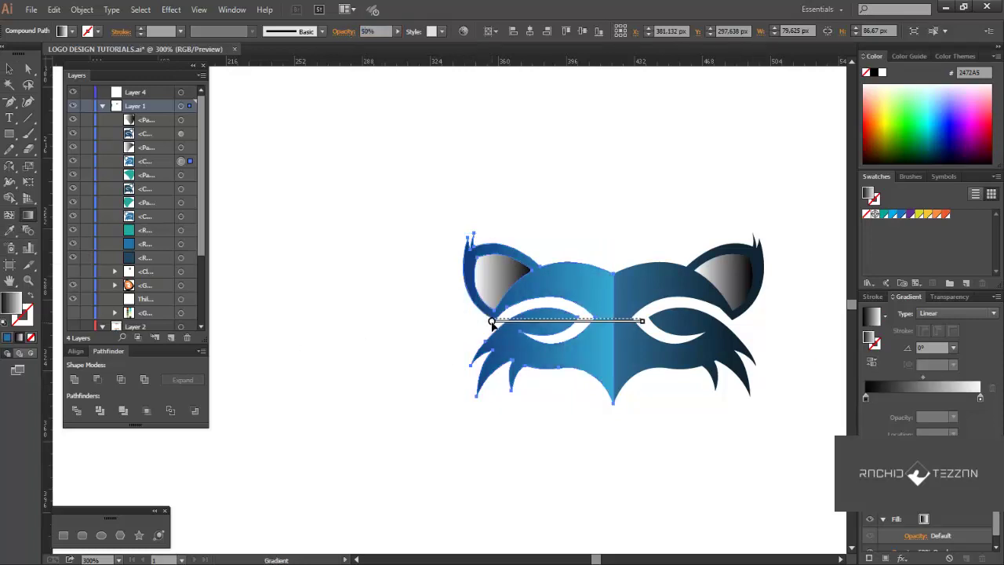
drag(641, 321, 617, 320)
key(v)
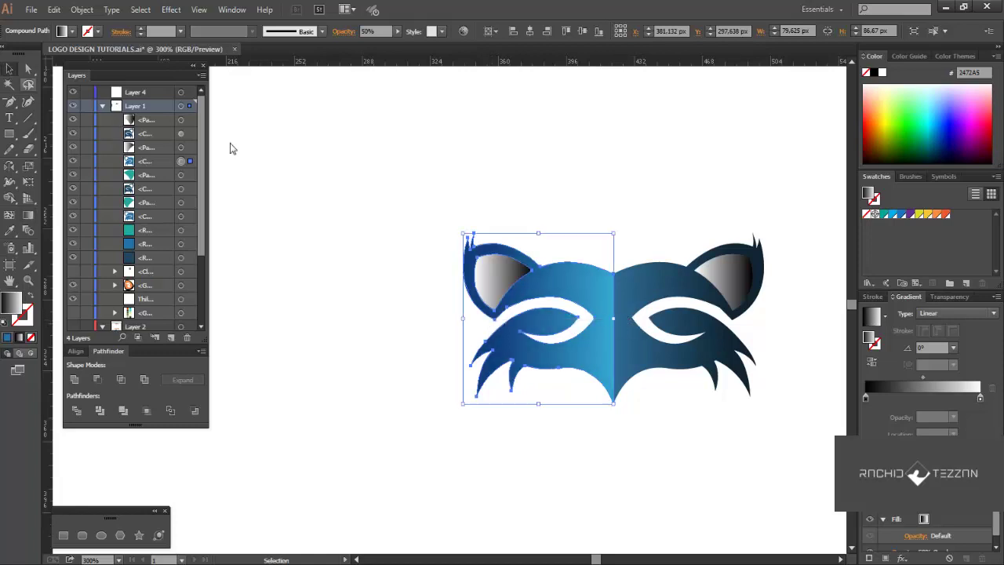
Set the gradient copy over the right inner ear to the Overlay blend mode with 70% opacity.
click(726, 285)
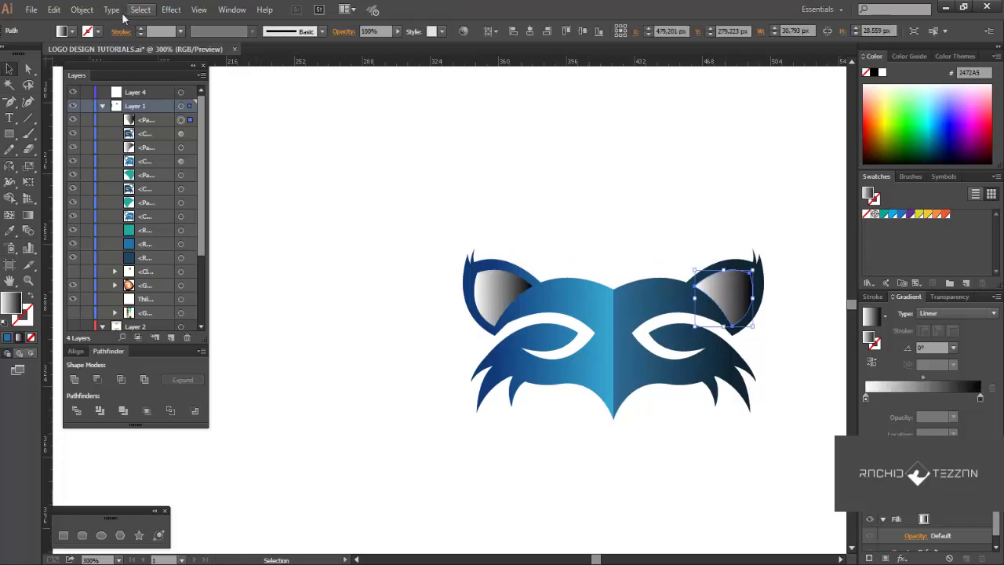
click(342, 31)
click(243, 53)
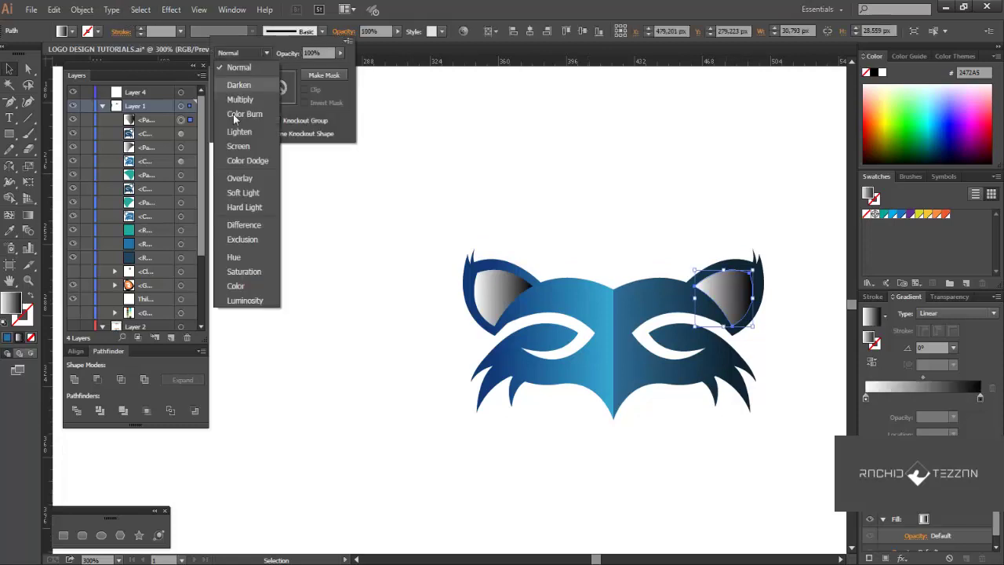
click(251, 157)
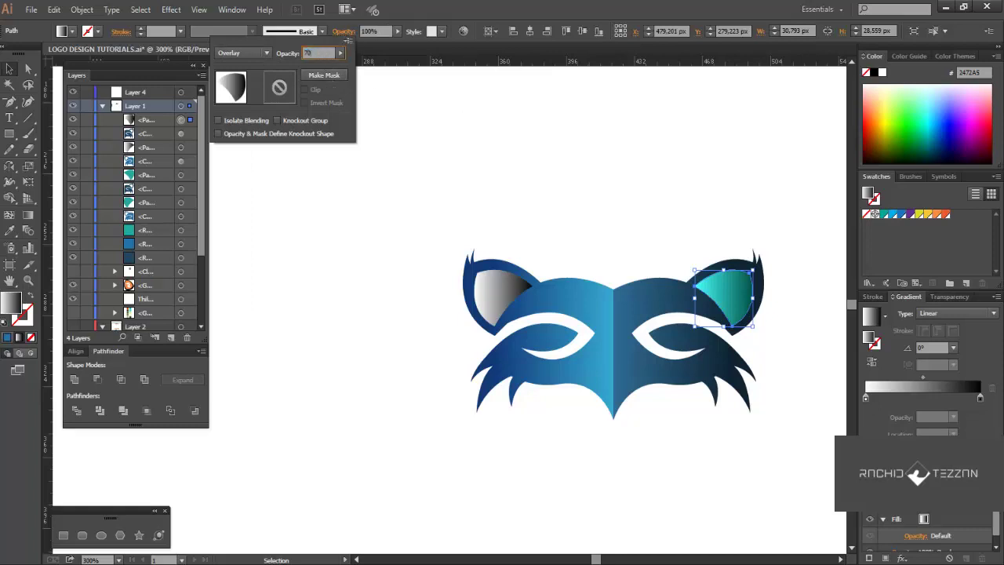
key(Return)
Angle the right inner ear's gradient diagonally, change its type to Radial, and reposition its centre toward the ear's inner edge.
click(28, 215)
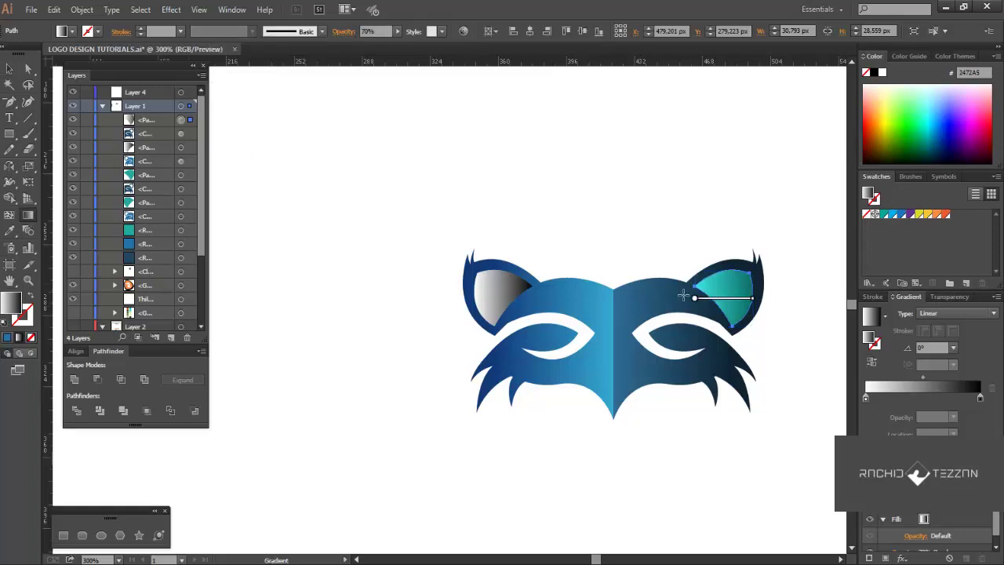
drag(717, 305, 716, 306)
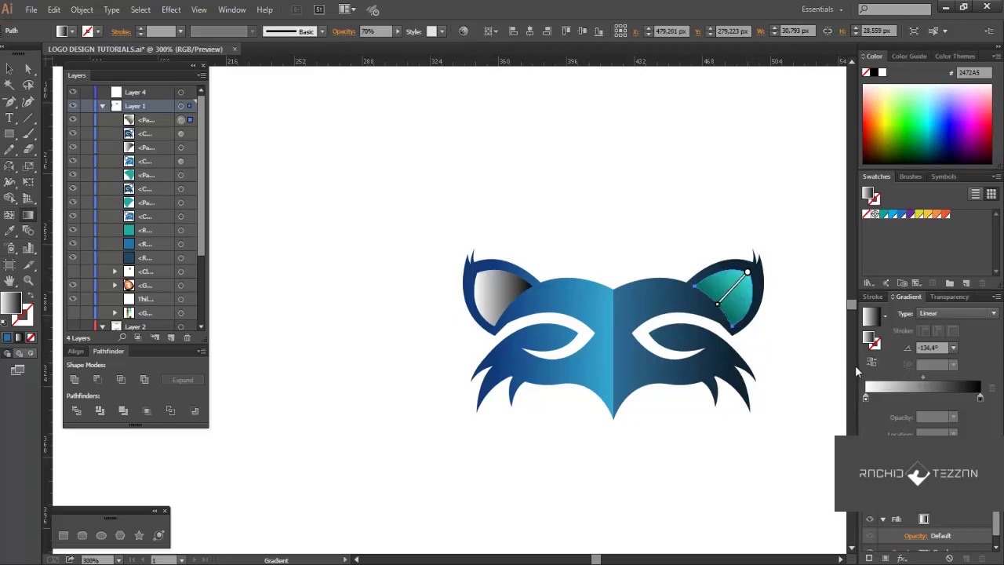
click(993, 313)
click(949, 339)
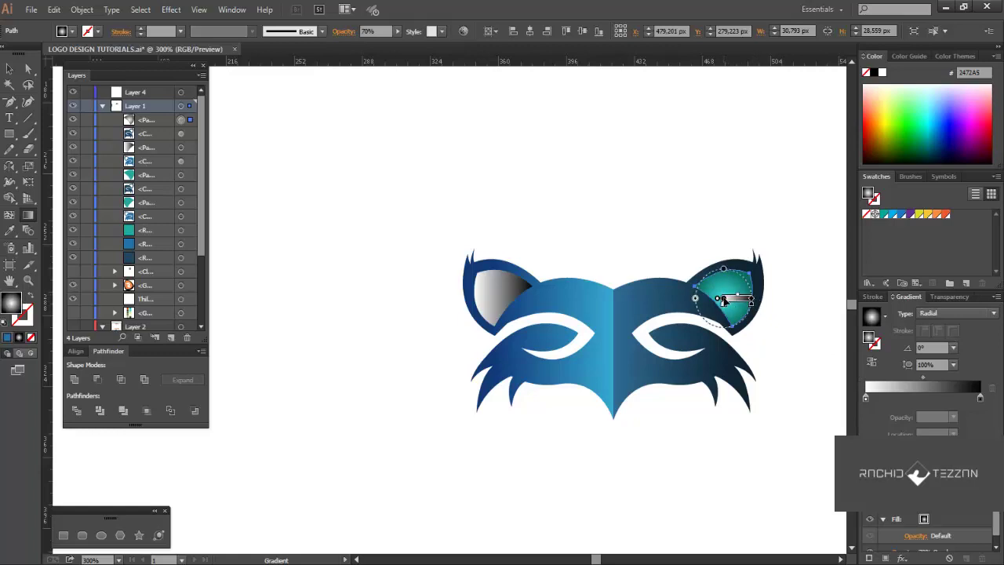
drag(723, 301, 717, 307)
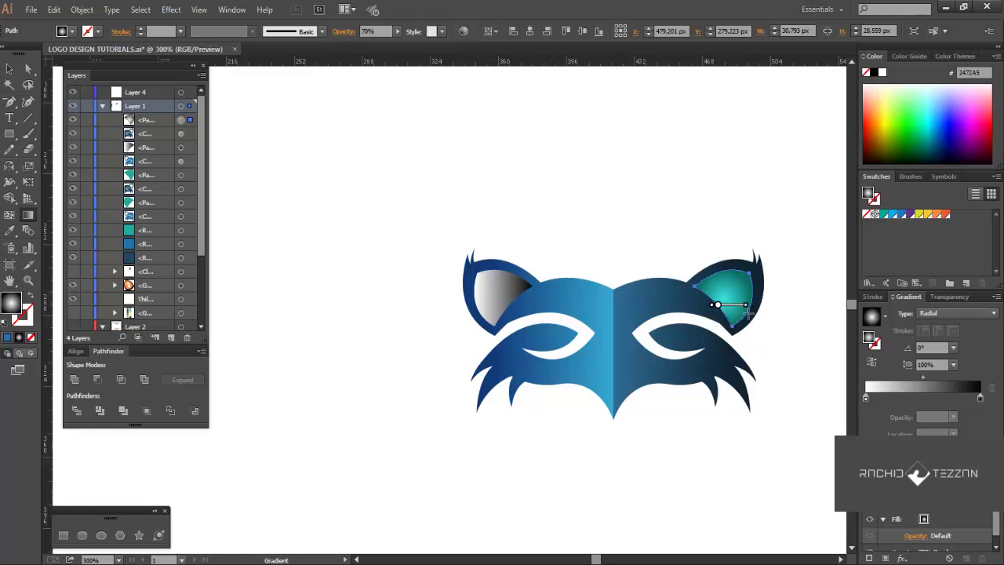
Try reversing the right inner ear's radial gradient, restore its direction, and place its centre near the ear's upper outer corner.
click(872, 361)
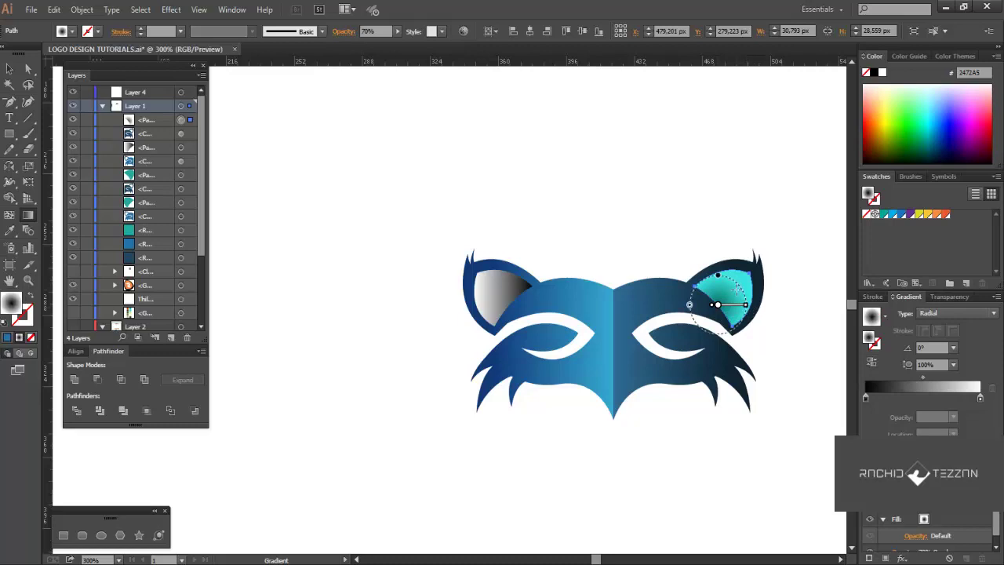
mouse_move(737, 290)
mouse_down()
mouse_move(717, 306)
mouse_move(737, 294)
mouse_up()
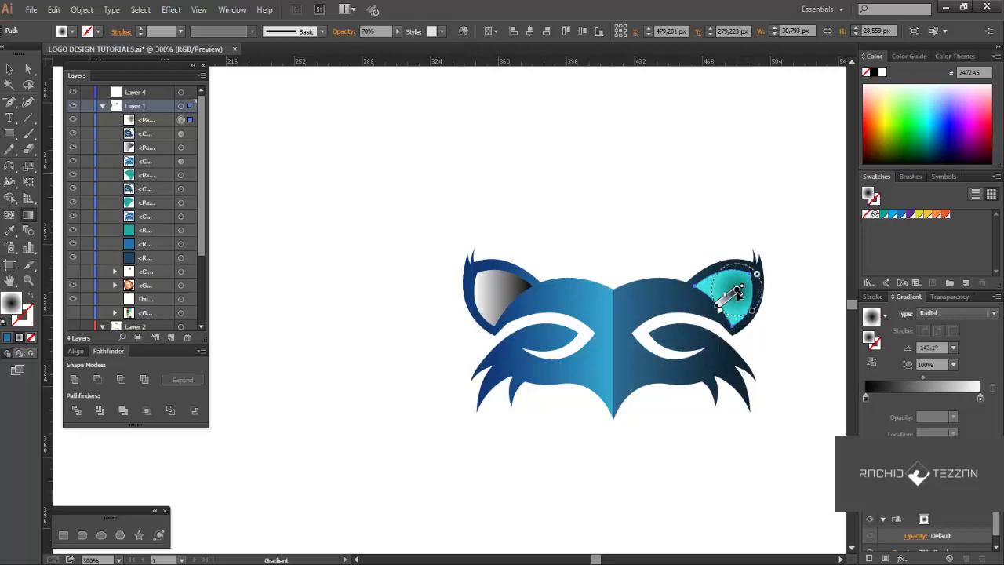
click(871, 361)
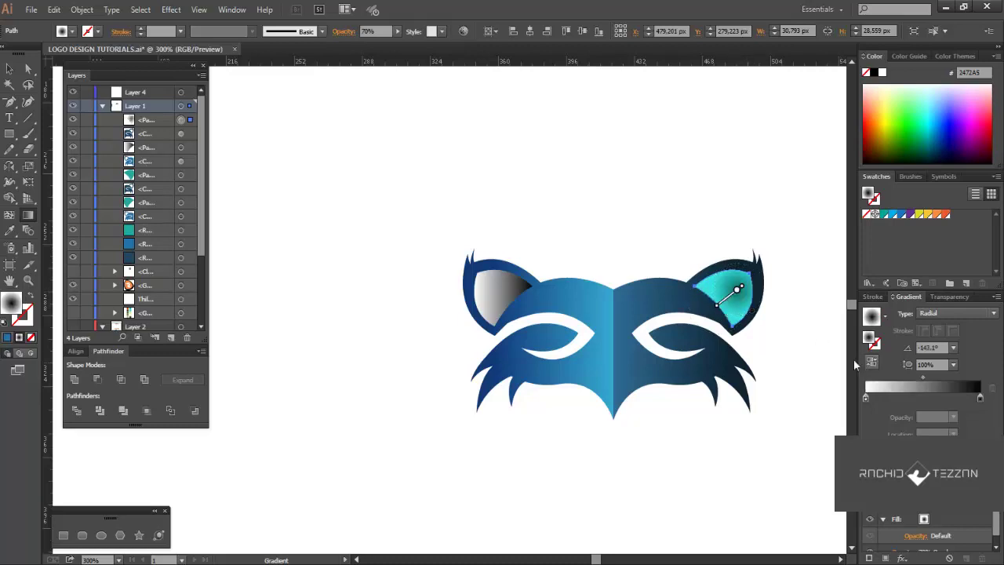
mouse_move(737, 291)
mouse_down()
mouse_move(729, 295)
mouse_move(757, 275)
mouse_move(731, 297)
mouse_move(743, 280)
mouse_up()
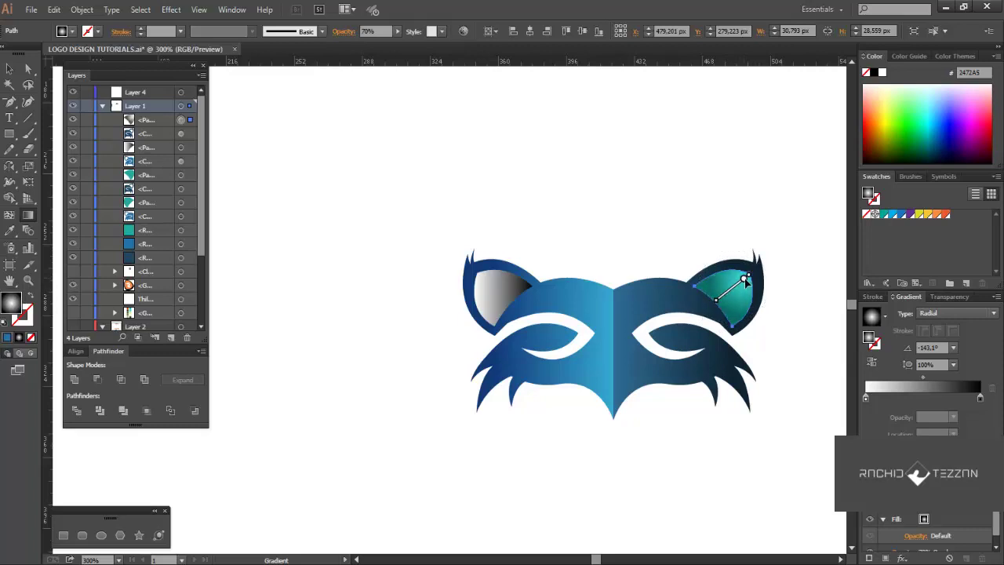
Copy the right inner ear's radial overlay appearance onto the left inner ear with the Eyedropper and deselect it.
key(v)
click(494, 301)
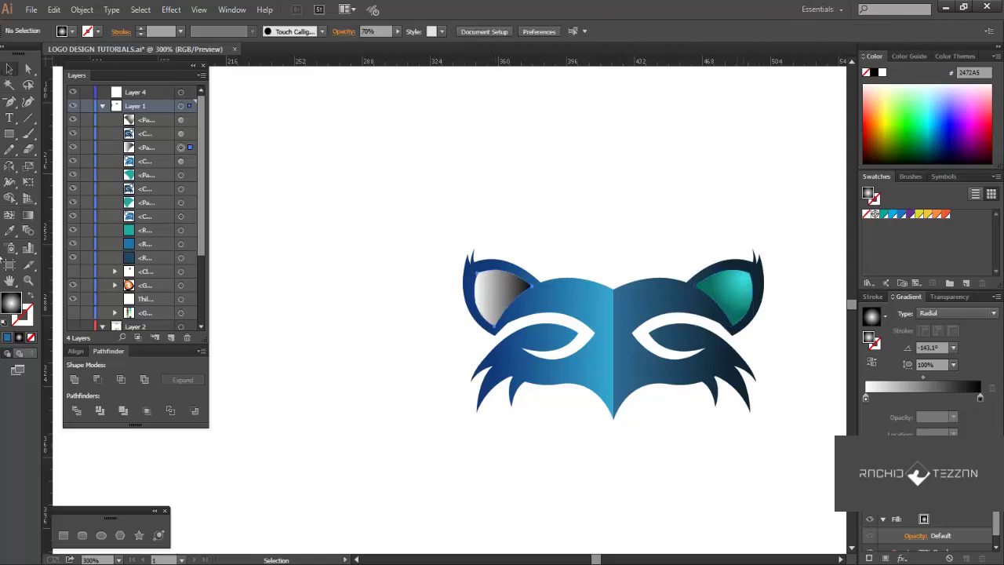
key(i)
click(733, 299)
click(9, 71)
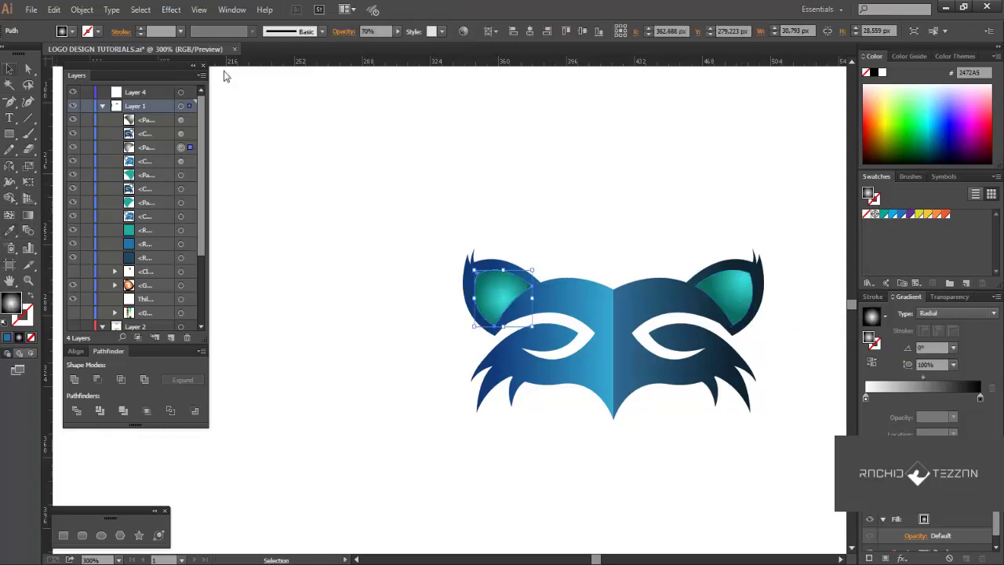
click(343, 35)
click(457, 203)
click(457, 203)
Redraw the left inner ear's radial gradient diagonally from its upper outer corner toward its inner edge, and deselect it.
click(498, 299)
key(g)
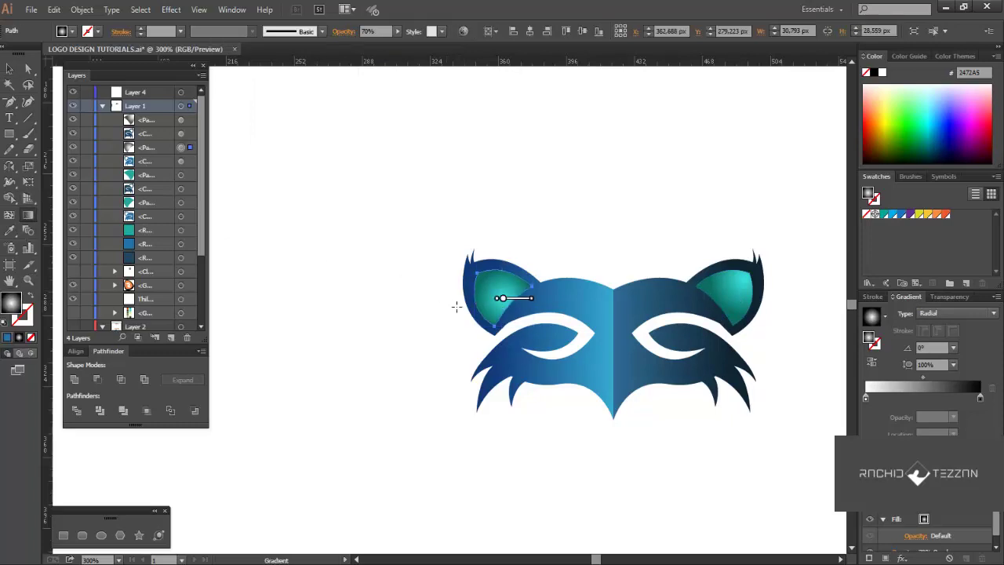
drag(476, 273, 510, 308)
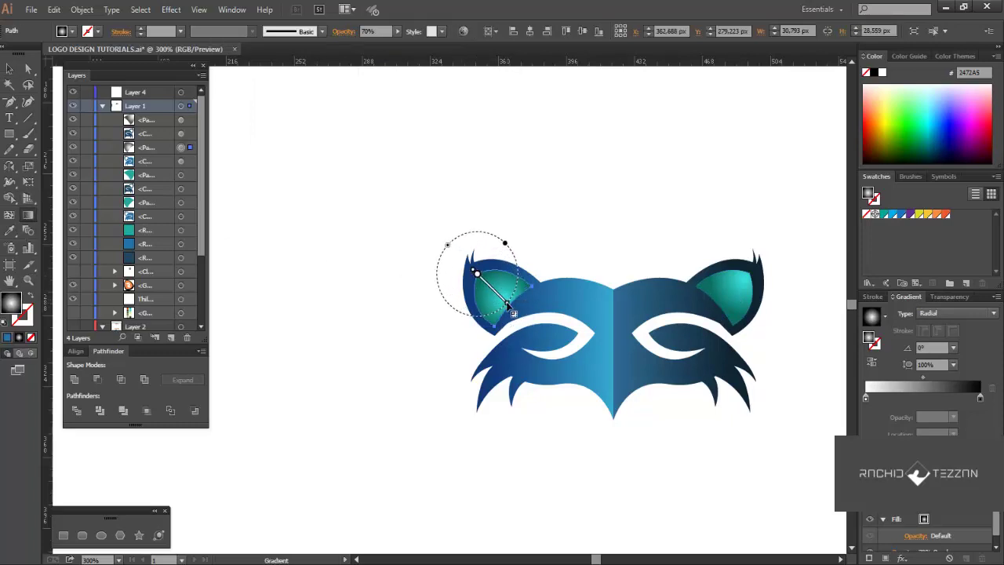
key(v)
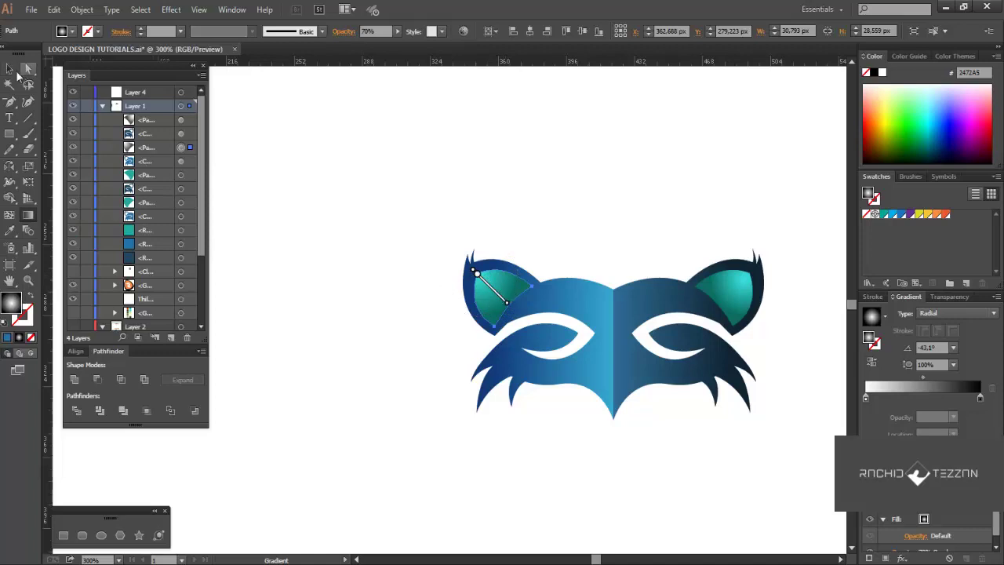
click(430, 197)
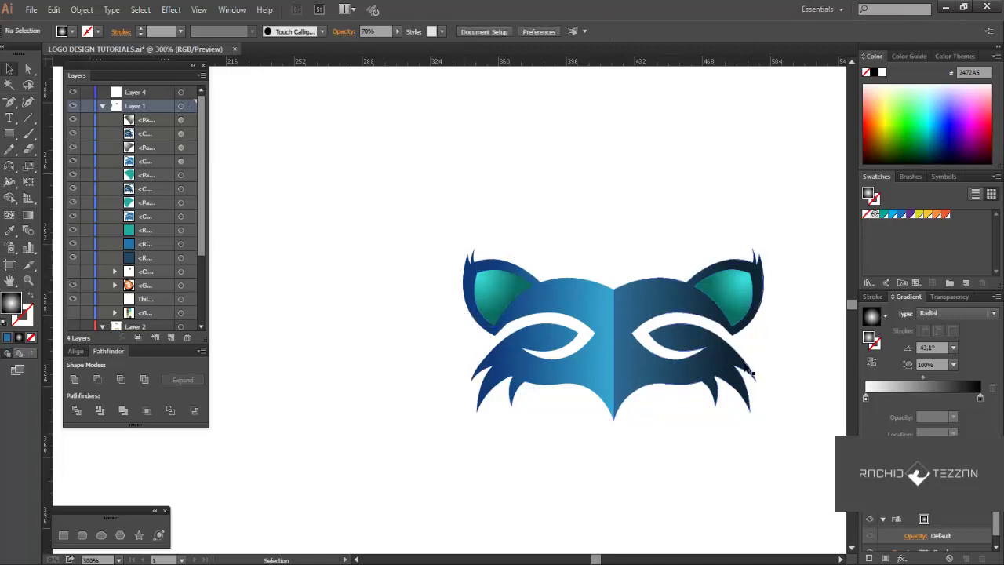
click(792, 358)
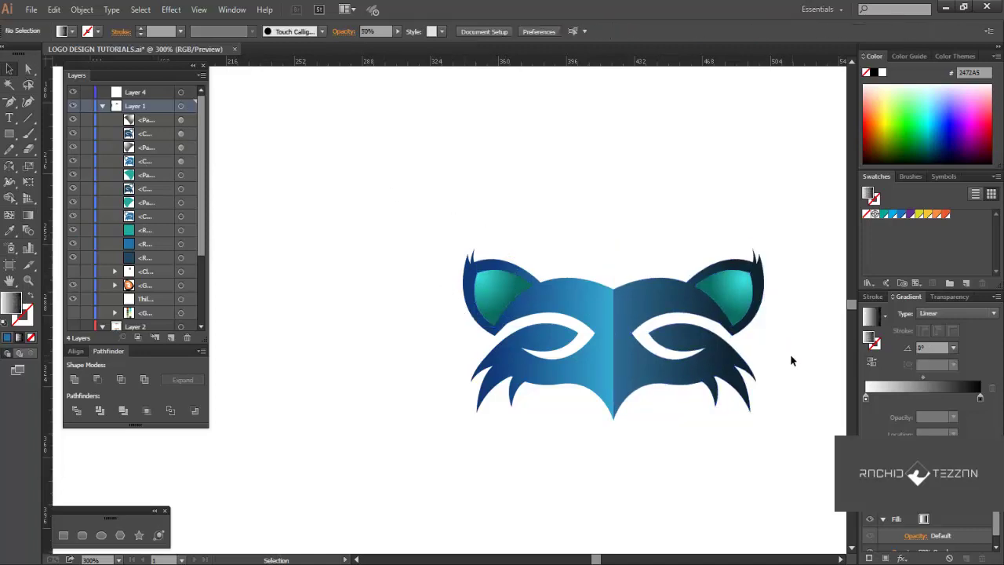
Place a copy of the white Thillends text directly below the wolf head on the artboard.
scroll(789, 355, down, 2)
scroll(790, 356, down, 3)
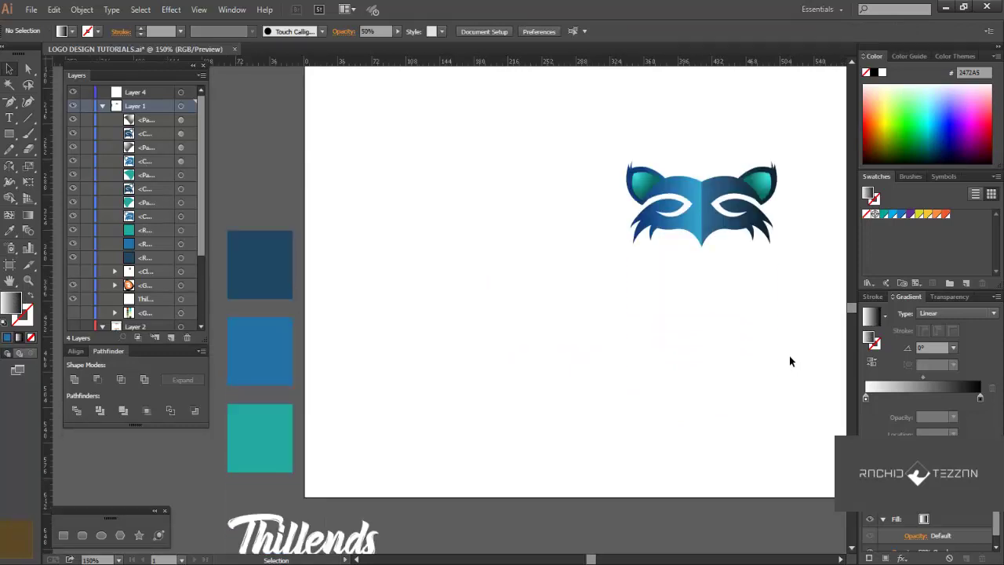
scroll(666, 418, right, 1)
click(300, 549)
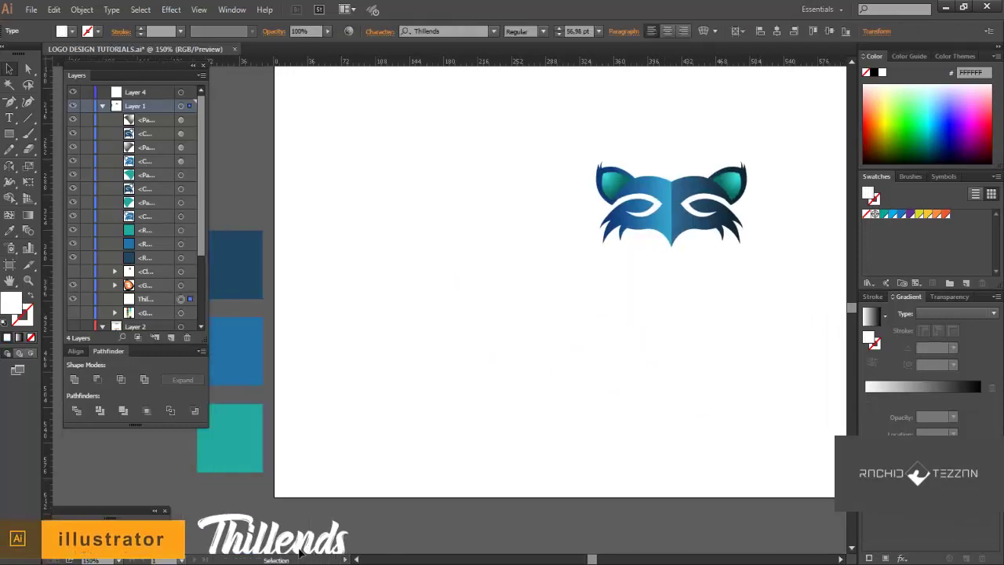
drag(300, 549, 668, 303)
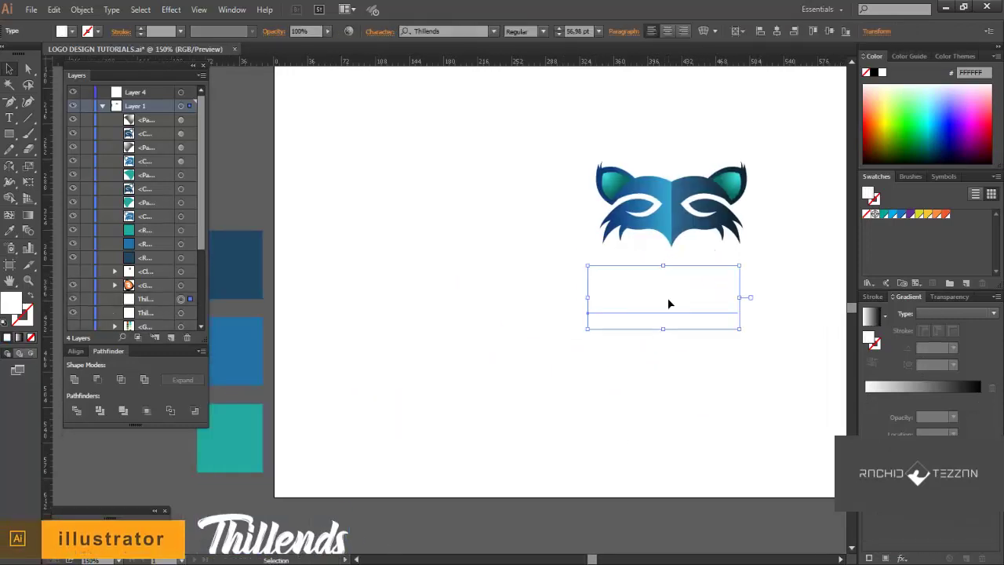
Colour the copied text with the dark blue sampled from the darkest palette square using the Eyedropper.
click(9, 232)
click(224, 253)
key(v)
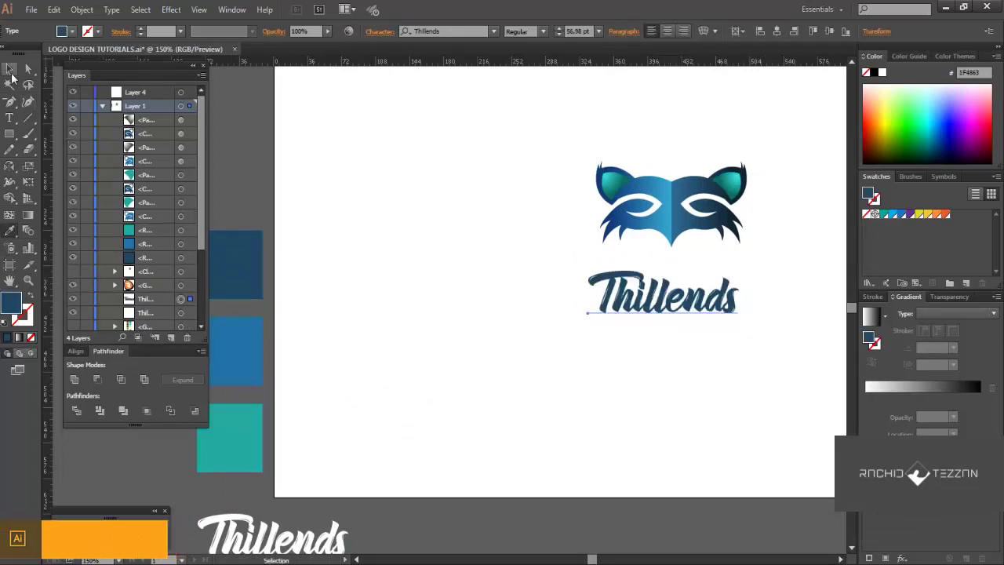
Replace the copied text's wording with "Wolfgang".
double_click(665, 304)
key(ctrl+a)
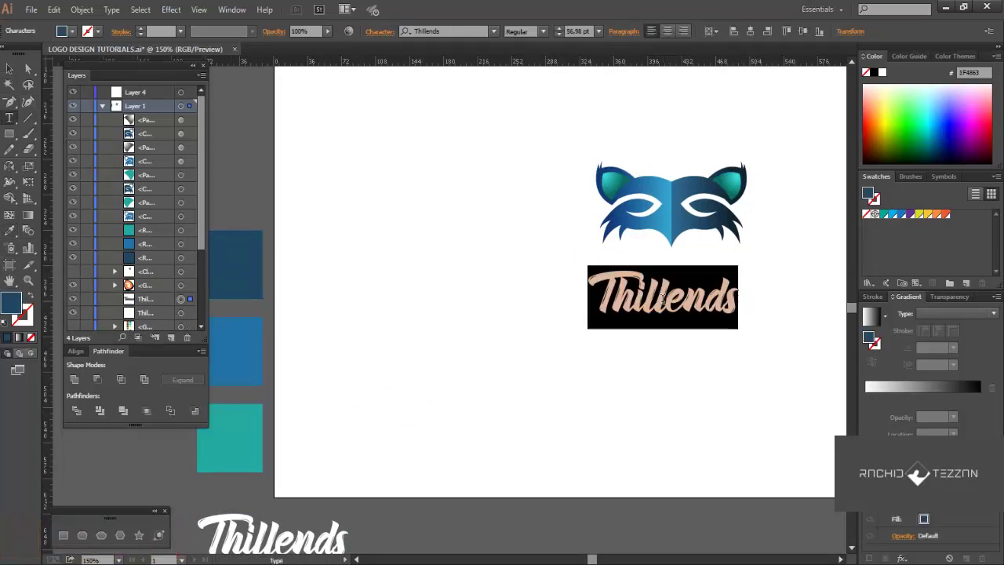
text(Wolf)
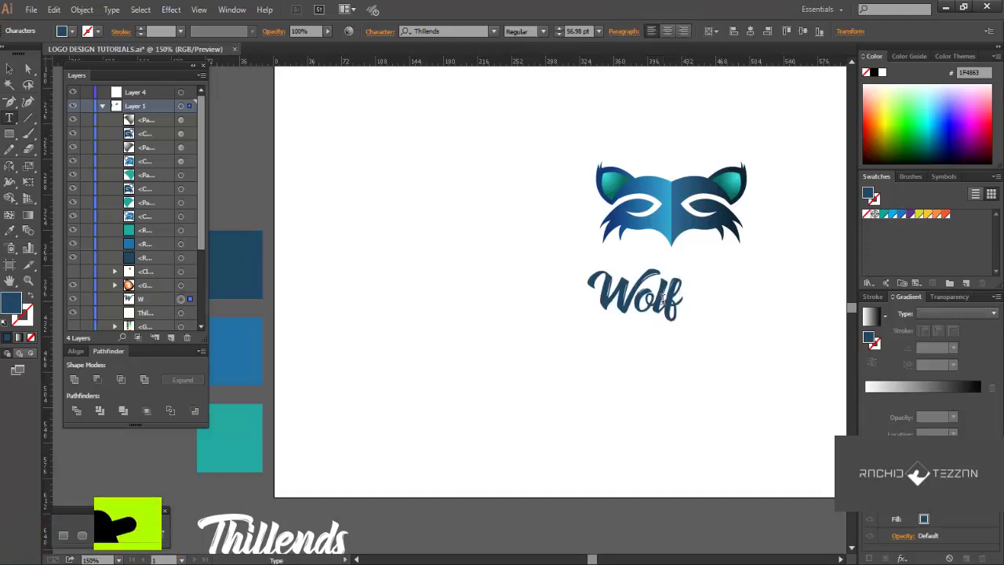
text(G)
key(BackSpace)
key(Escape)
text(gang)
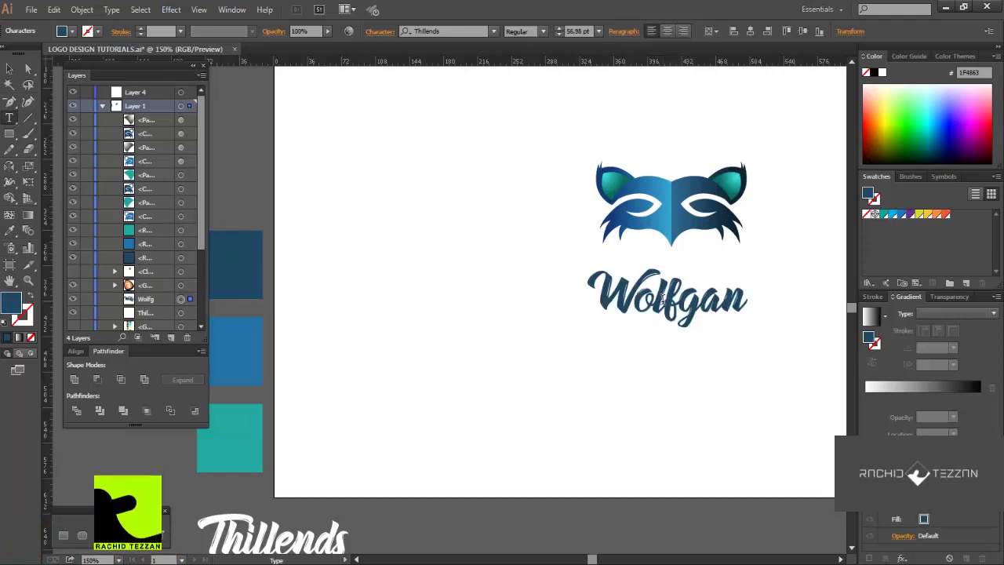
Convert the Wolfgang text to outlines and centre it horizontally on the artboard beneath the wolf head.
click(9, 71)
click(696, 318)
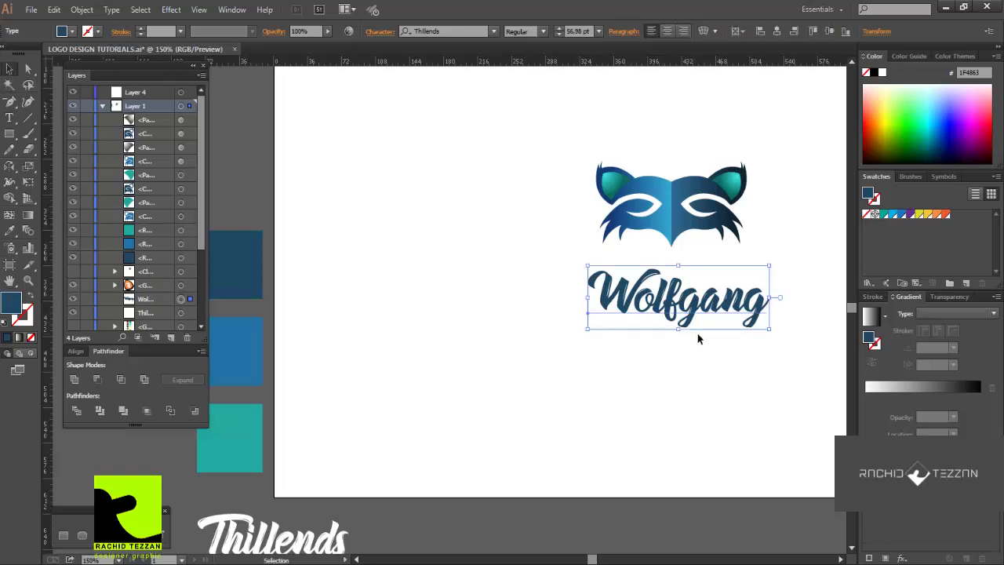
right_click(649, 298)
click(676, 385)
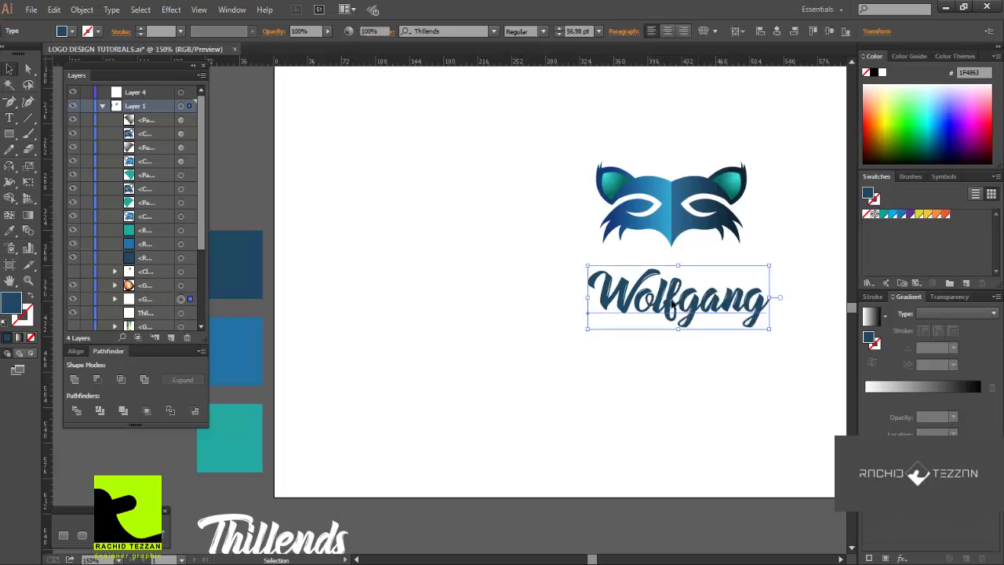
click(530, 30)
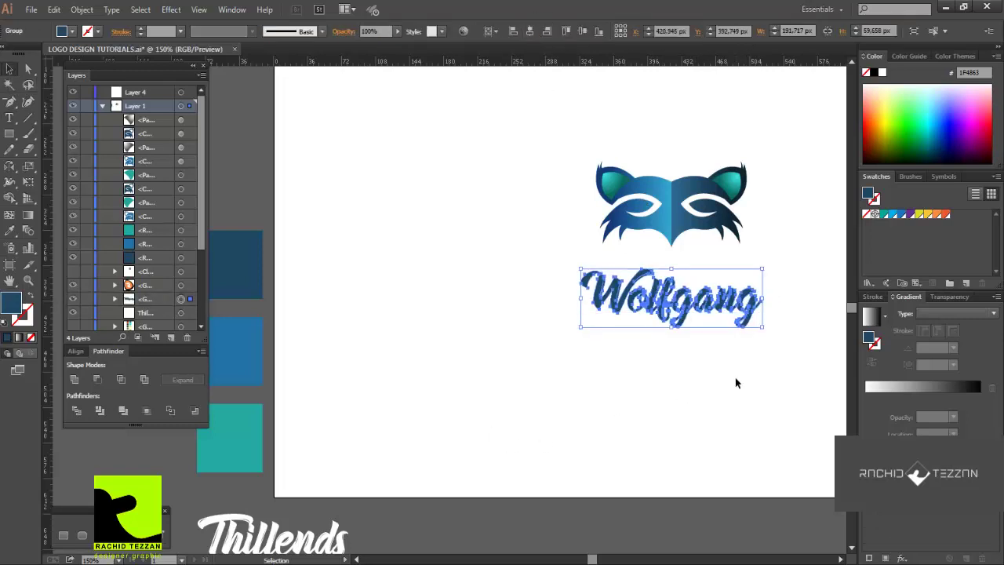
Enlarge the Wolfgang lettering proportionally about its centre to a width of about 292 px.
drag(763, 269, 810, 222)
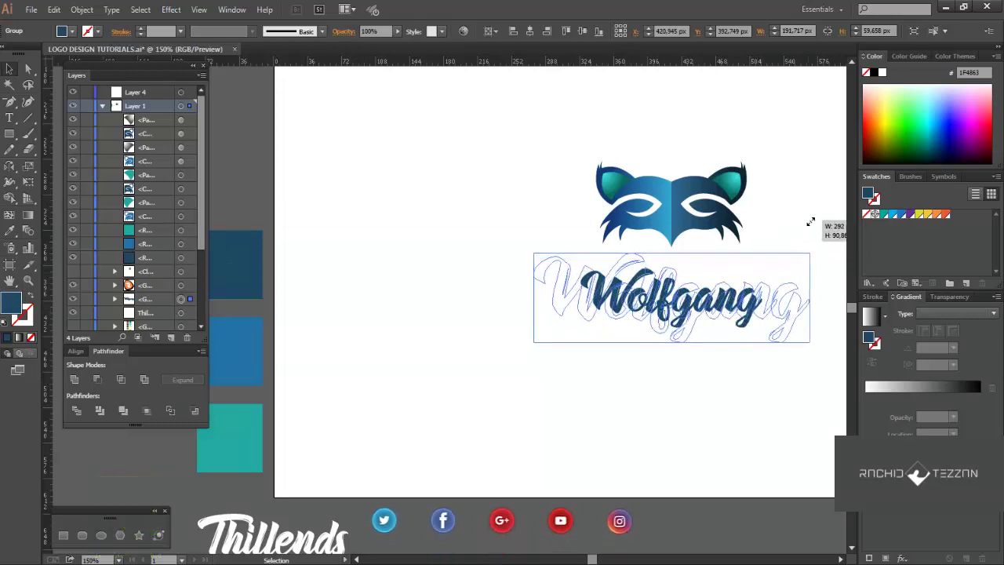
click(530, 222)
scroll(530, 222, right, 3)
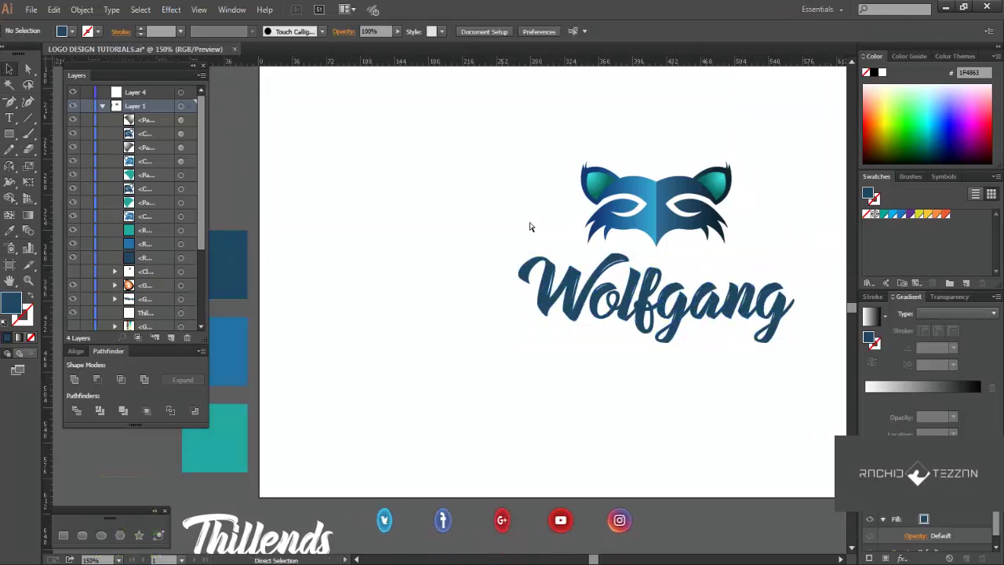
Group all the parts of the wolf head into one object.
drag(537, 142, 737, 246)
right_click(659, 197)
click(691, 258)
scroll(659, 204, right, 3)
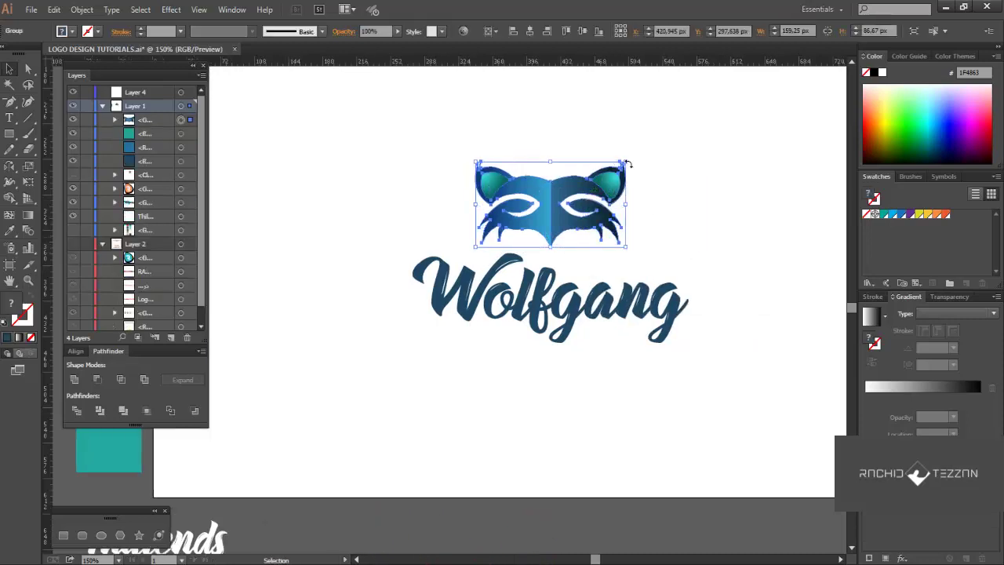
Scale the wolf head down proportionally to about 113 px wide and place it just above the final letters "ang" of the wordmark.
drag(626, 164, 609, 207)
drag(571, 239, 651, 264)
scroll(651, 267, up, 4)
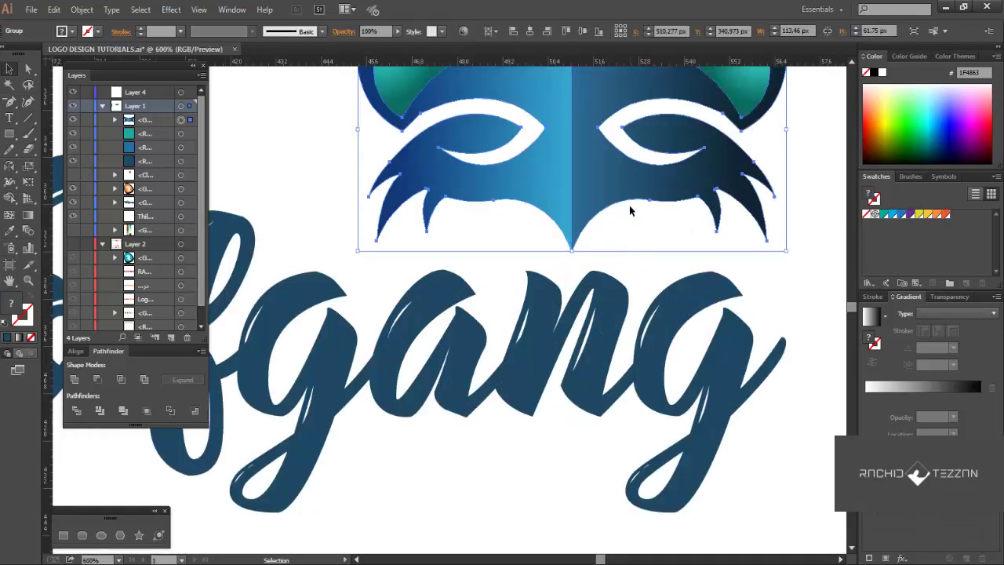
scroll(629, 205, down, 3)
drag(620, 204, 615, 206)
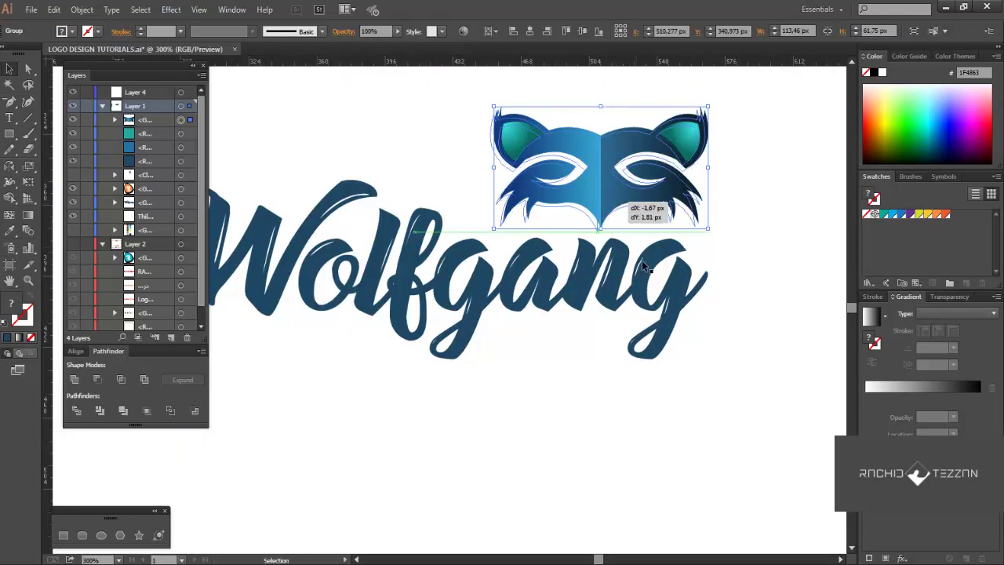
drag(642, 265, 641, 267)
click(749, 292)
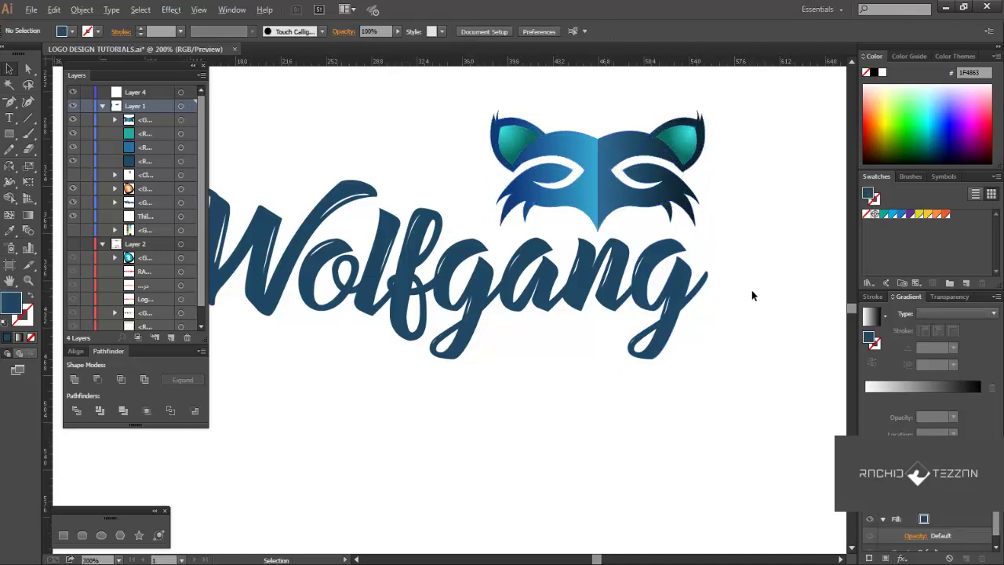
Group the wolf head with the Wolfgang lettering and centre the group vertically on the artboard.
scroll(749, 292, down, 2)
scroll(746, 294, up, 2)
drag(443, 302, 738, 464)
right_click(680, 350)
click(699, 410)
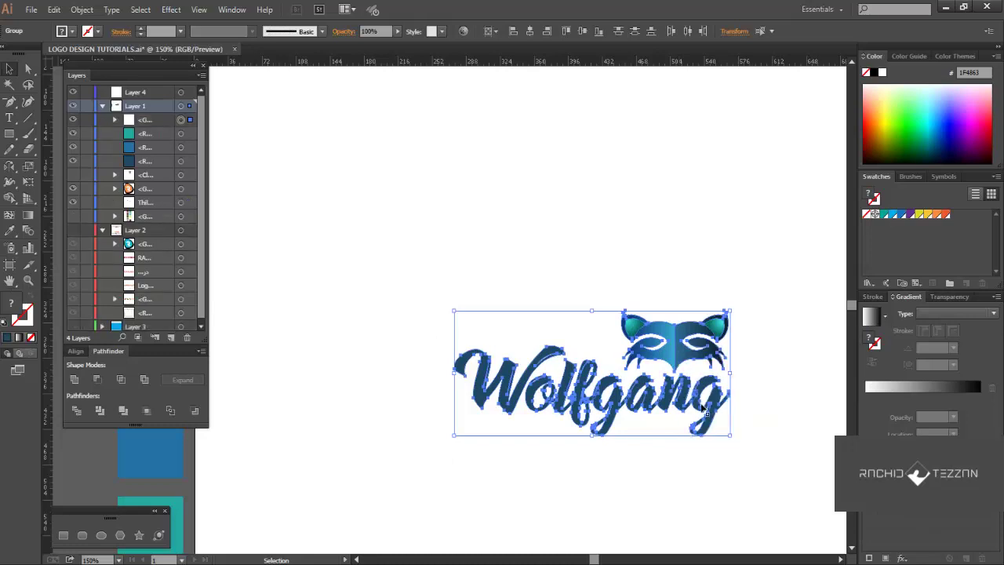
click(582, 32)
Ungroup the combined logo back into the wolf head and the Wolfgang lettering.
right_click(618, 312)
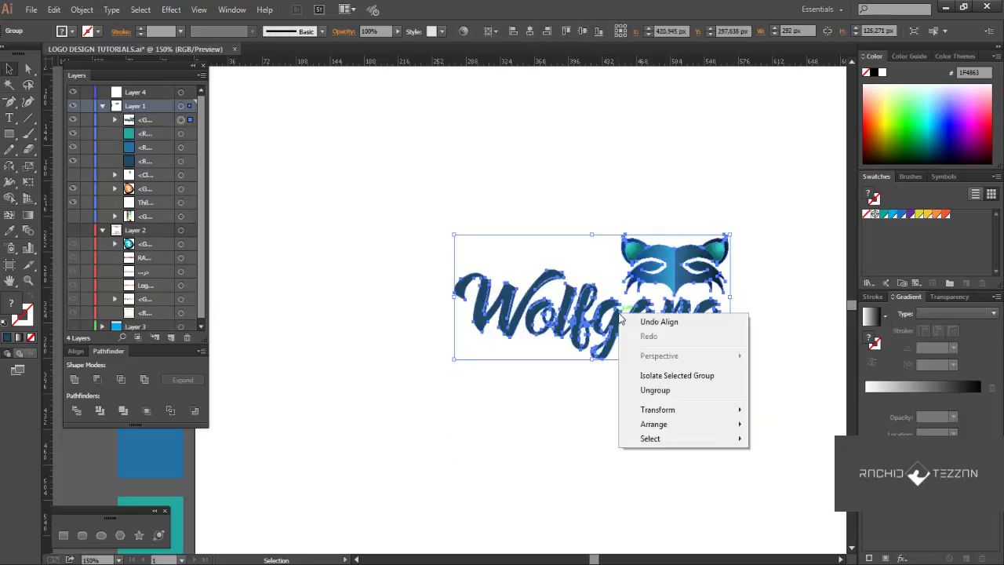
click(635, 386)
click(626, 361)
Copy the Wolfgang lettering and paste the duplicate directly in front of the original.
click(614, 341)
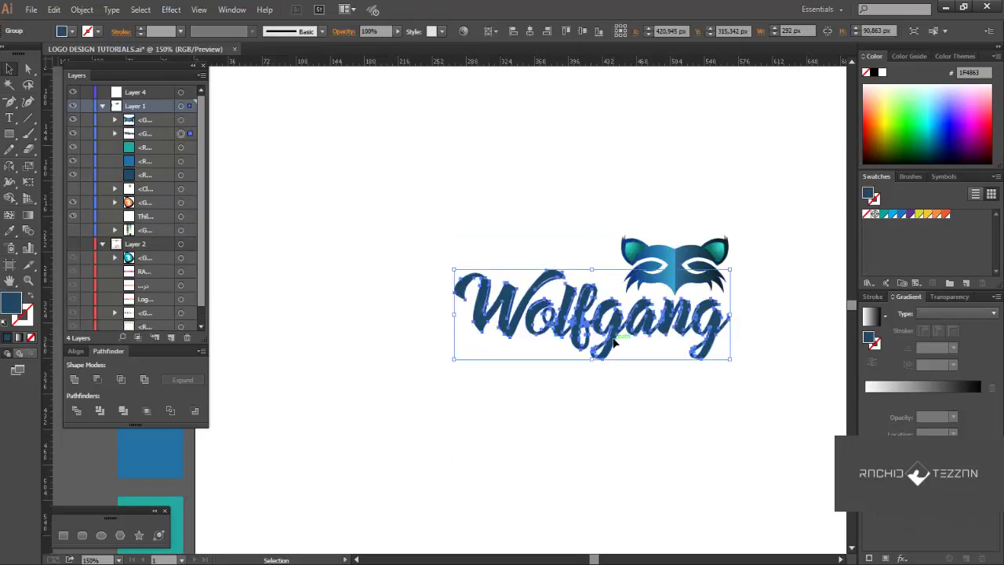
click(54, 9)
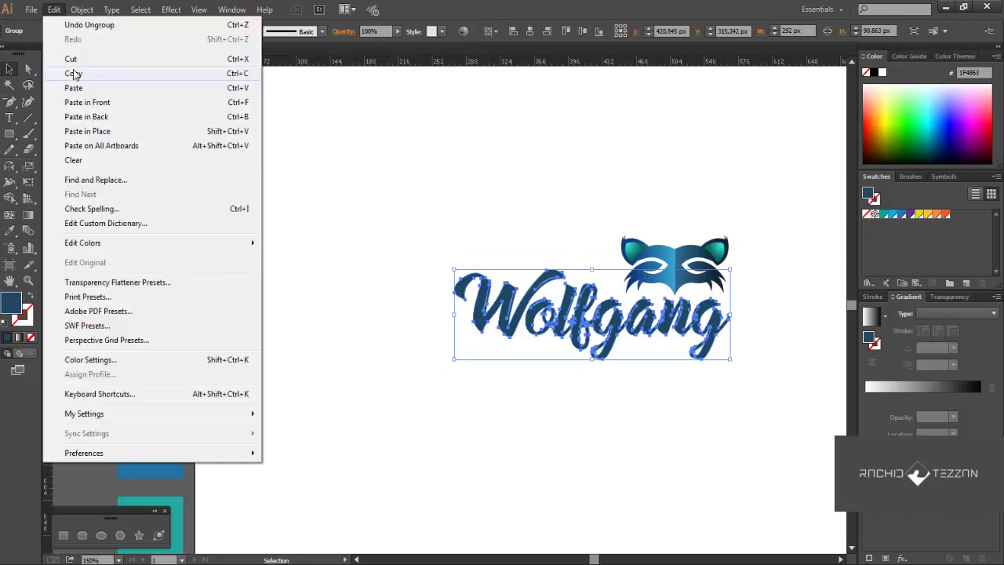
click(76, 77)
click(54, 9)
click(78, 98)
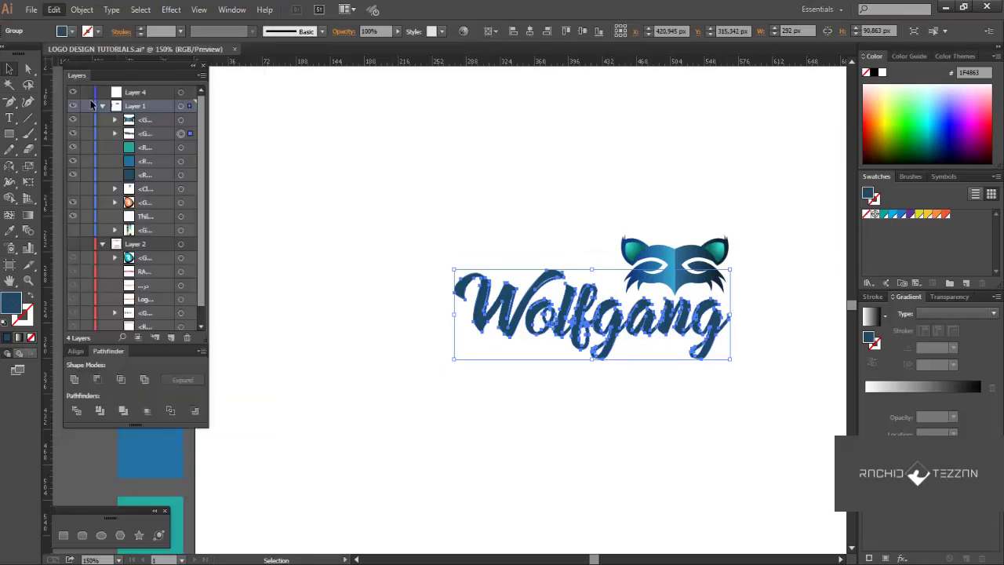
Apply the wolf head overlay's linear gradient at 50% opacity to the front Wolfgang copy using the Eyedropper.
click(14, 229)
click(706, 279)
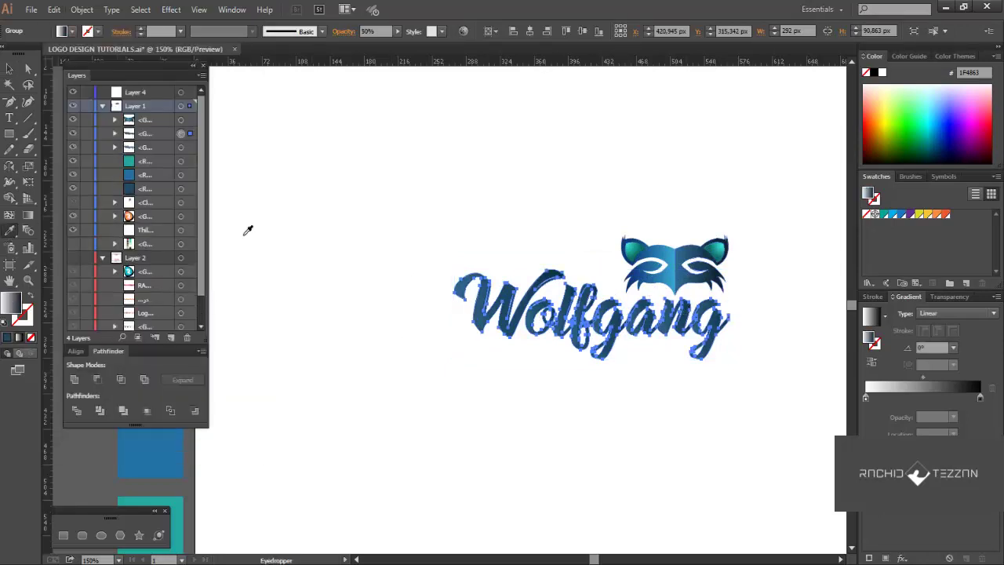
click(9, 69)
click(418, 154)
scroll(739, 414, down, 1)
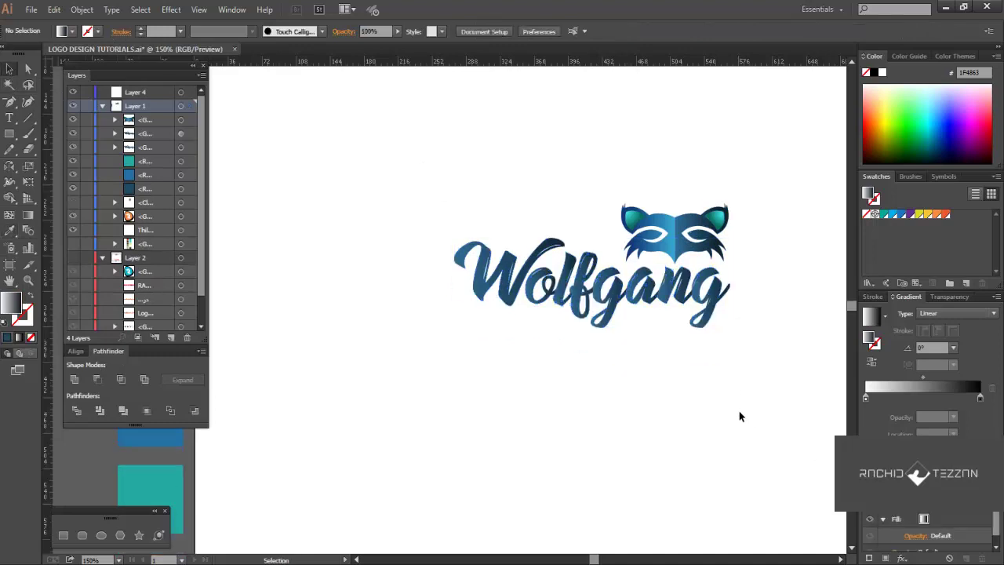
scroll(739, 416, down, 1)
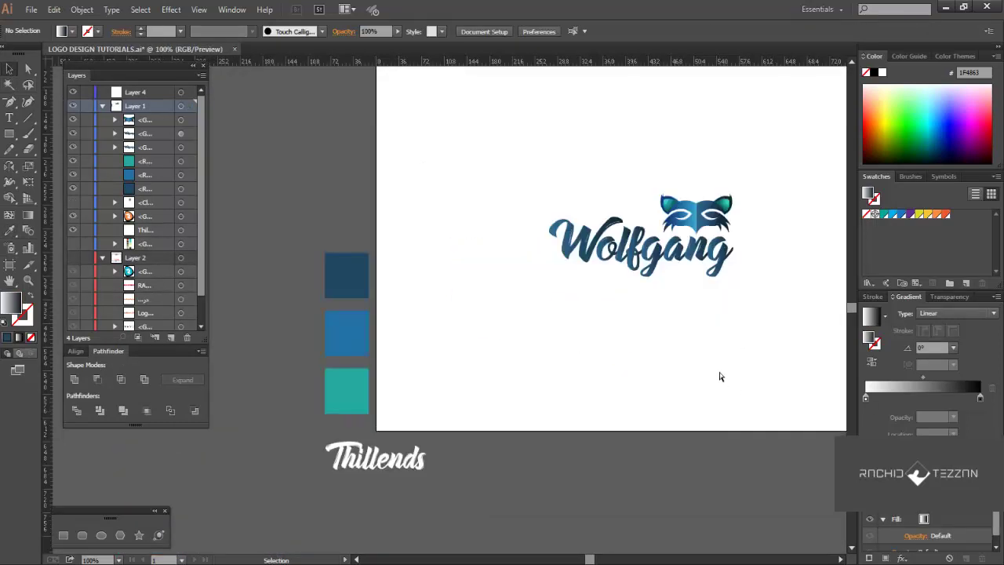
scroll(720, 376, right, 2)
scroll(720, 377, up, 2)
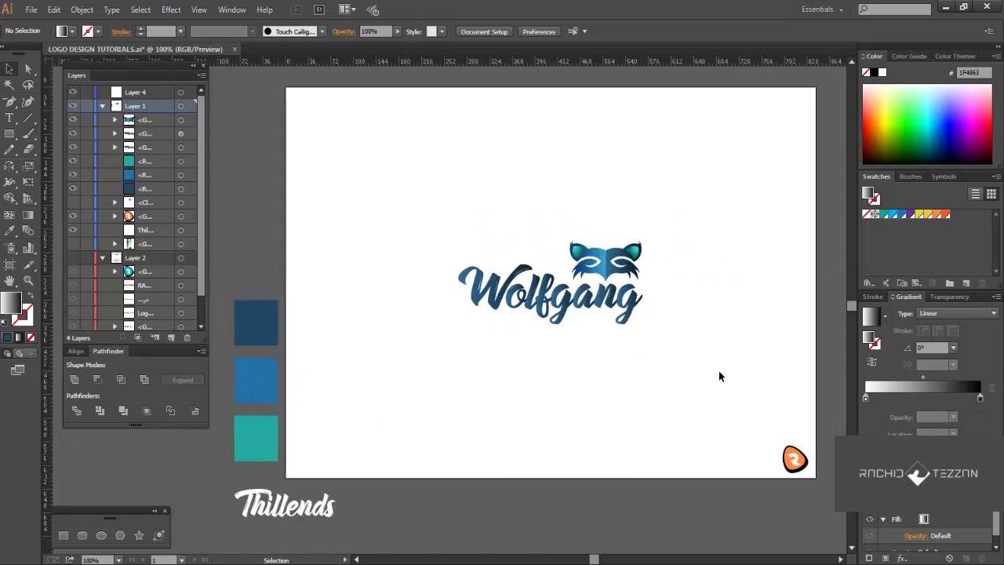